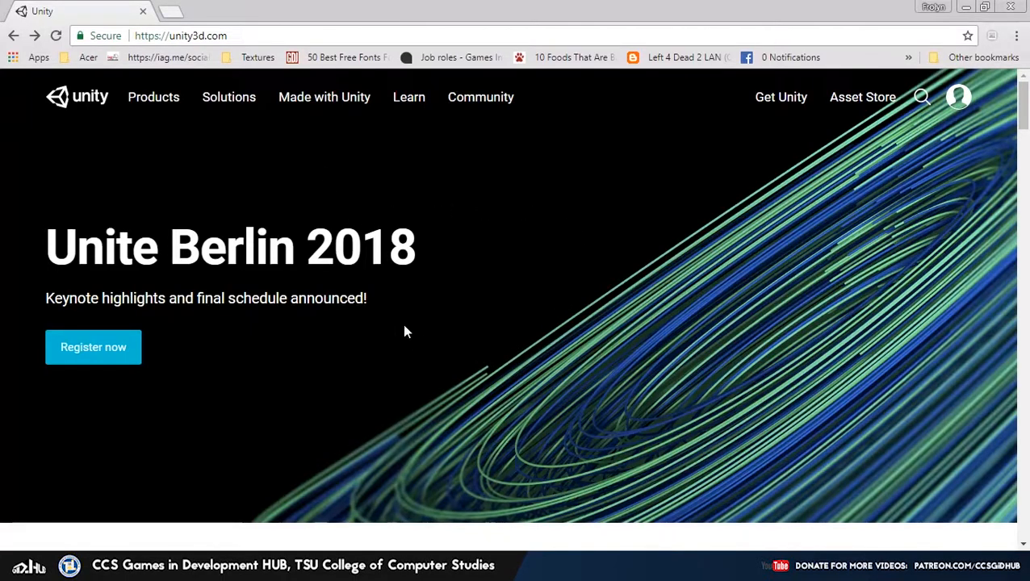
Open the Products page and scroll to the Personal Free, Plus $35/month and Pro $125/month plans
{"action": "scroll", "coordinate": [406, 331], "scroll_direction": "down", "scroll_amount": 8}
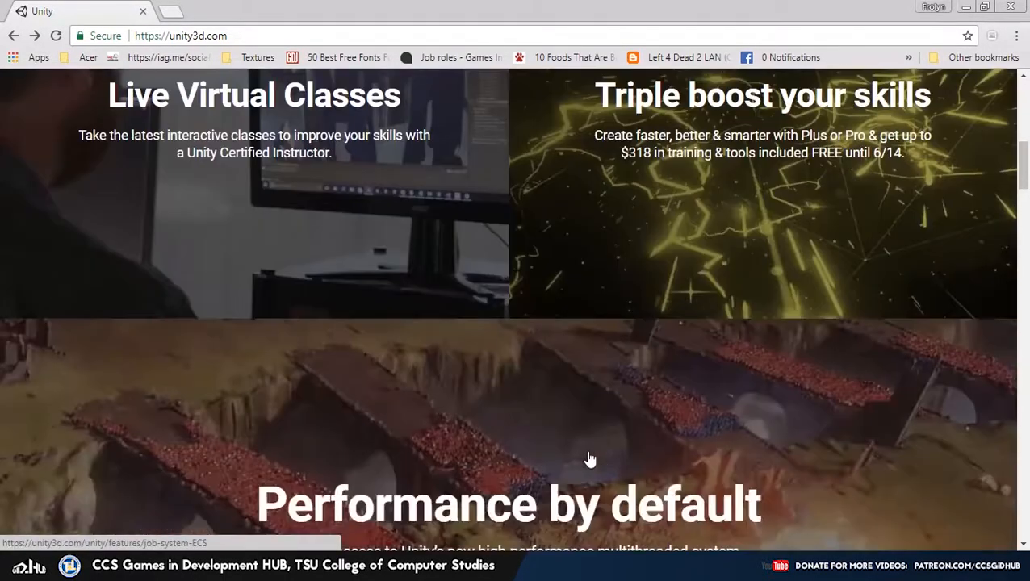
{"action": "scroll", "coordinate": [586, 457], "scroll_direction": "down", "scroll_amount": 3}
{"action": "scroll", "coordinate": [569, 452], "scroll_direction": "up", "scroll_amount": 12}
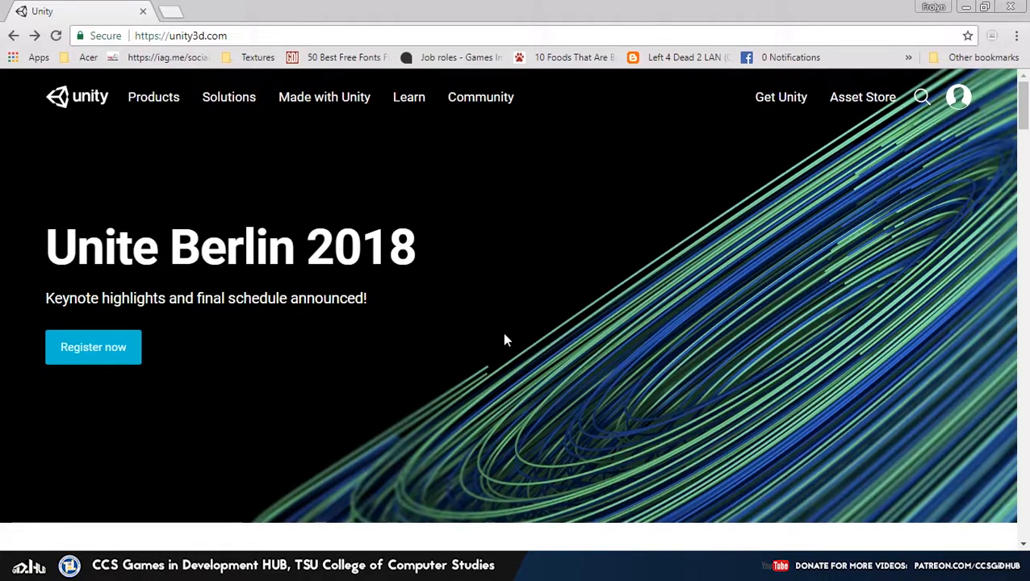
{"action": "left_click", "coordinate": [152, 111]}
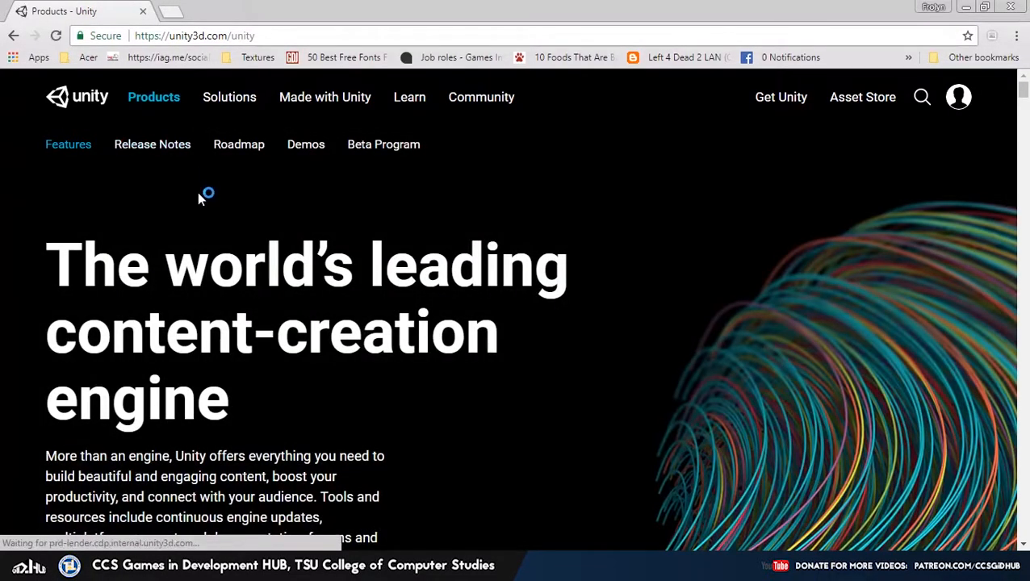
{"action": "scroll", "coordinate": [197, 191], "scroll_direction": "down", "scroll_amount": 1}
{"action": "scroll", "coordinate": [197, 193], "scroll_direction": "down", "scroll_amount": 3}
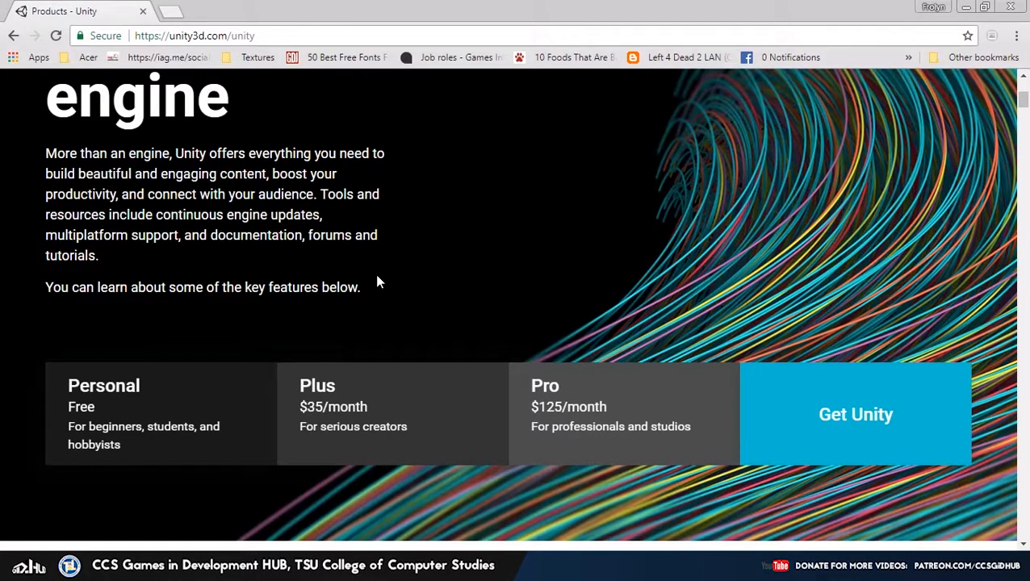
Choose the free Unity Personal plan and continue to its download page with Try Personal
{"action": "left_click", "coordinate": [187, 409]}
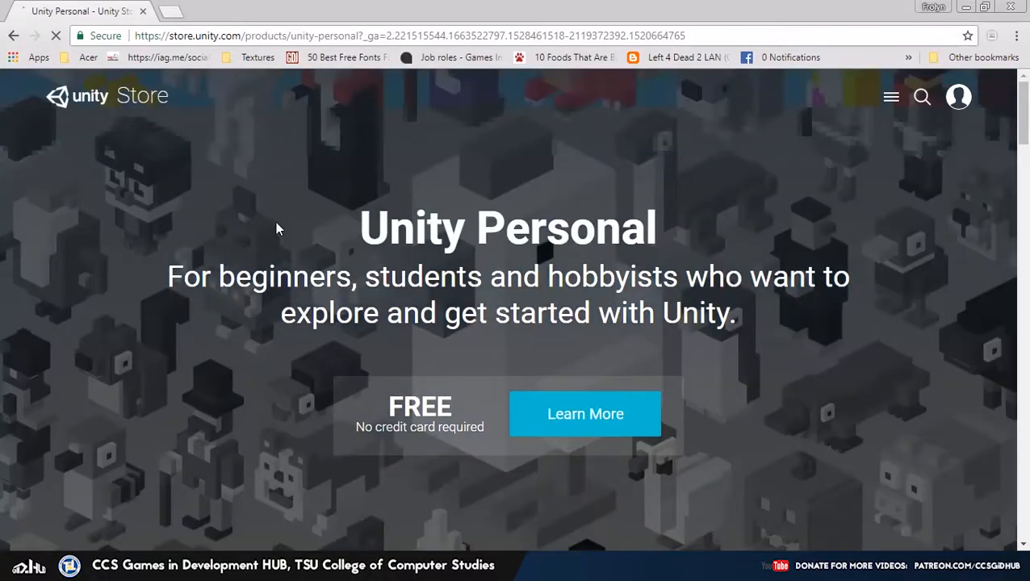
{"action": "scroll", "coordinate": [302, 212], "scroll_direction": "down", "scroll_amount": 4}
{"action": "scroll", "coordinate": [306, 214], "scroll_direction": "down", "scroll_amount": 6}
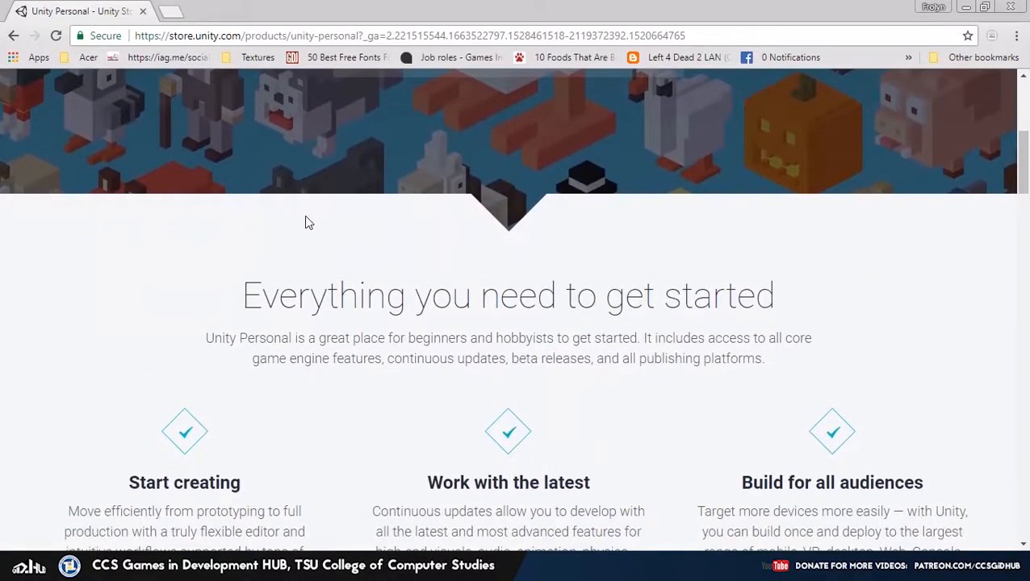
{"action": "scroll", "coordinate": [305, 217], "scroll_direction": "down", "scroll_amount": 5}
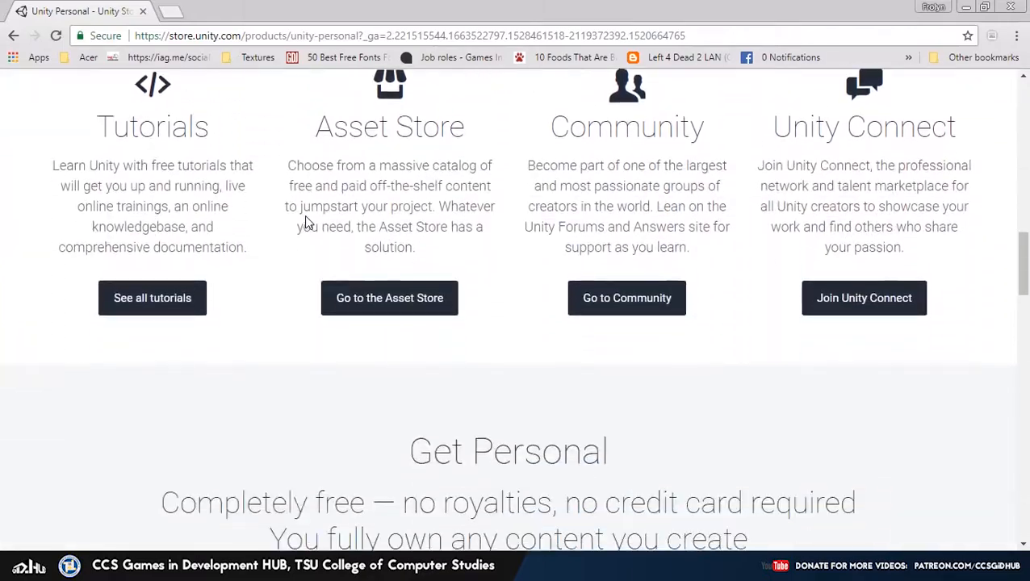
{"action": "scroll", "coordinate": [304, 220], "scroll_direction": "up", "scroll_amount": 4}
{"action": "scroll", "coordinate": [303, 220], "scroll_direction": "down", "scroll_amount": 1}
{"action": "scroll", "coordinate": [304, 223], "scroll_direction": "down", "scroll_amount": 3}
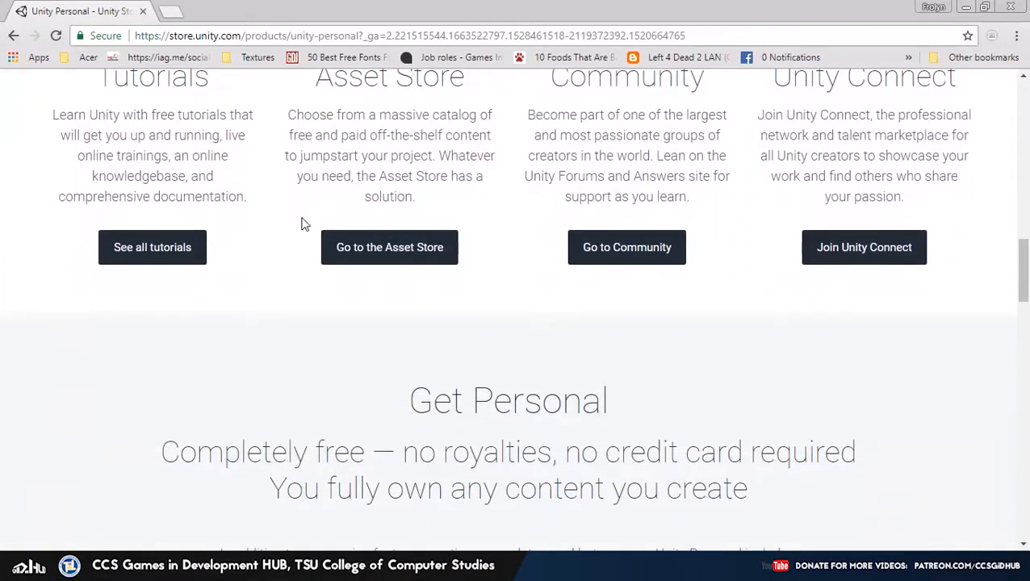
{"action": "scroll", "coordinate": [304, 224], "scroll_direction": "down", "scroll_amount": 3}
{"action": "scroll", "coordinate": [303, 219], "scroll_direction": "down", "scroll_amount": 4}
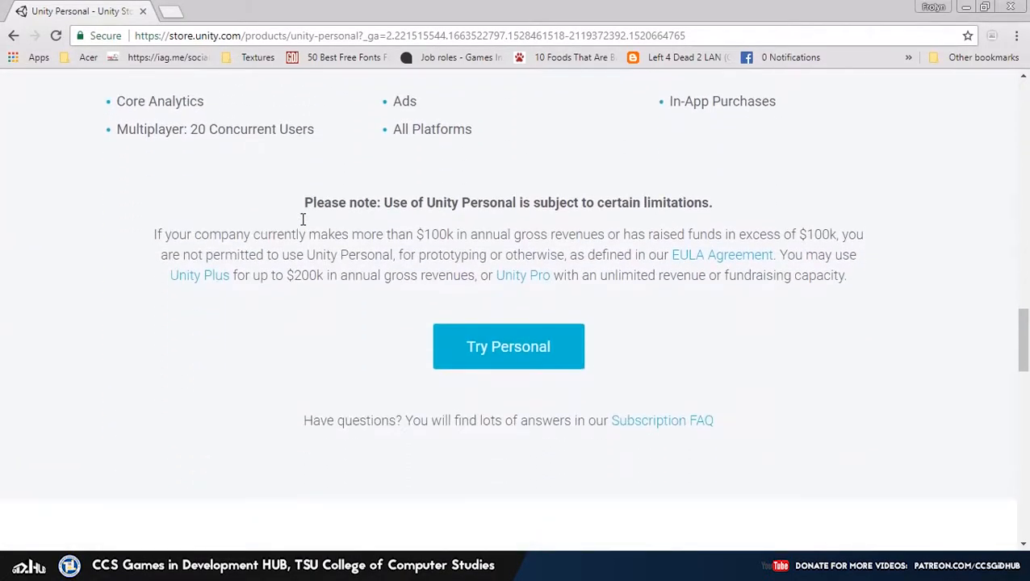
{"action": "scroll", "coordinate": [303, 223], "scroll_direction": "down", "scroll_amount": 4}
{"action": "scroll", "coordinate": [301, 223], "scroll_direction": "up", "scroll_amount": 2}
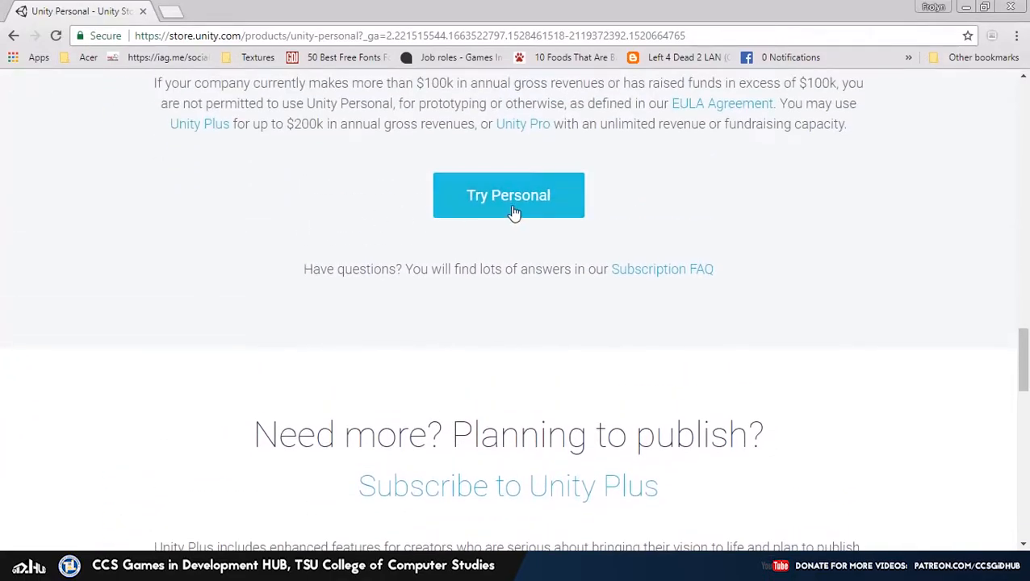
{"action": "left_click", "coordinate": [471, 269]}
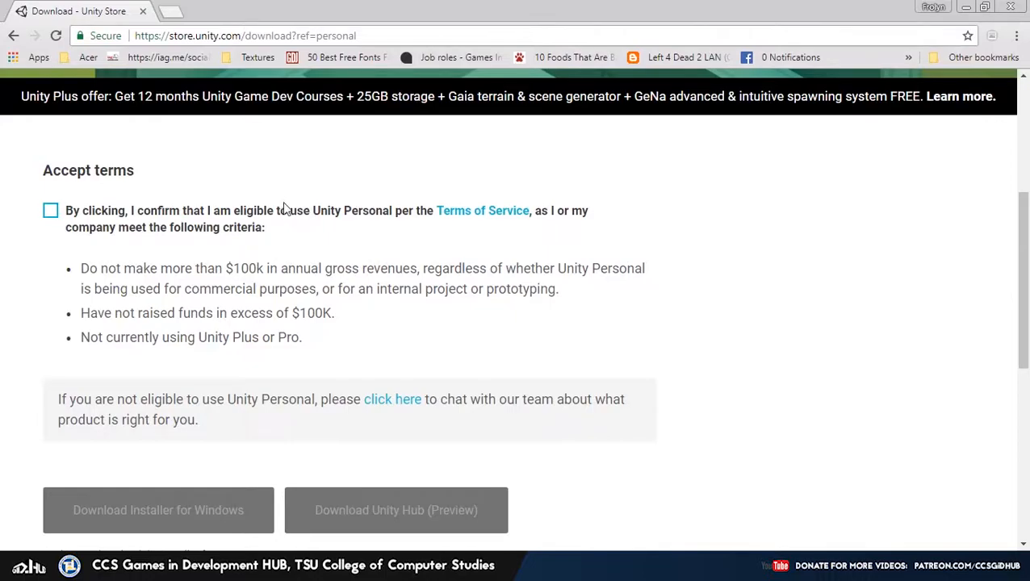
Tick the Unity Personal eligibility terms checkbox and scroll through the unlocked download options
{"action": "left_click", "coordinate": [56, 218]}
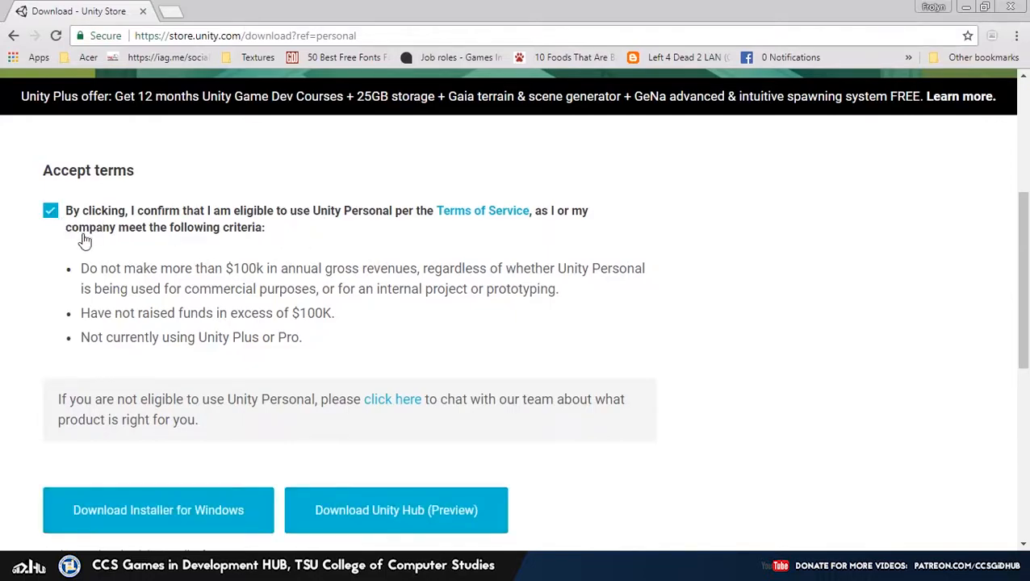
{"action": "scroll", "coordinate": [197, 482], "scroll_direction": "down", "scroll_amount": 1}
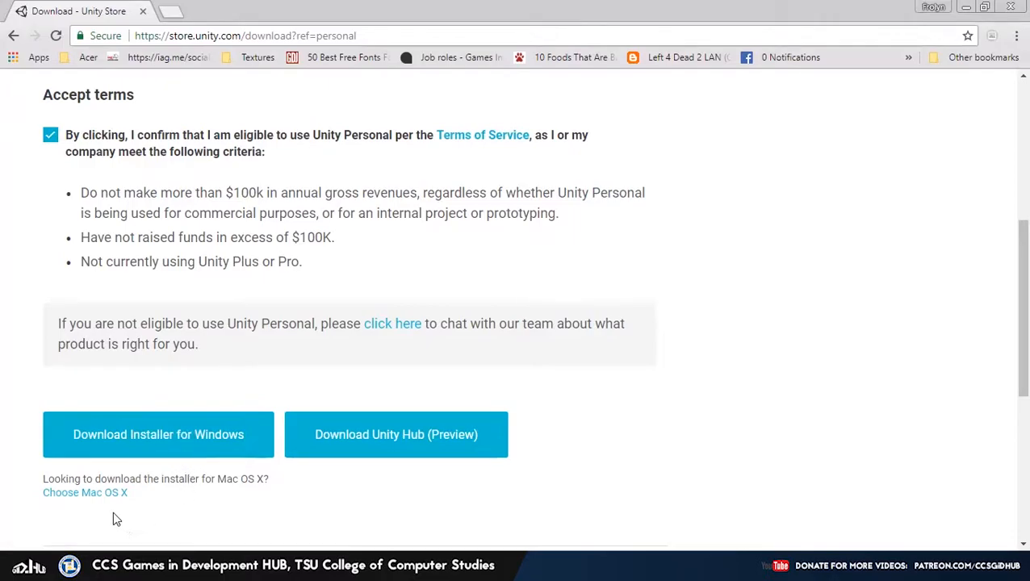
{"action": "scroll", "coordinate": [113, 510], "scroll_direction": "down", "scroll_amount": 1}
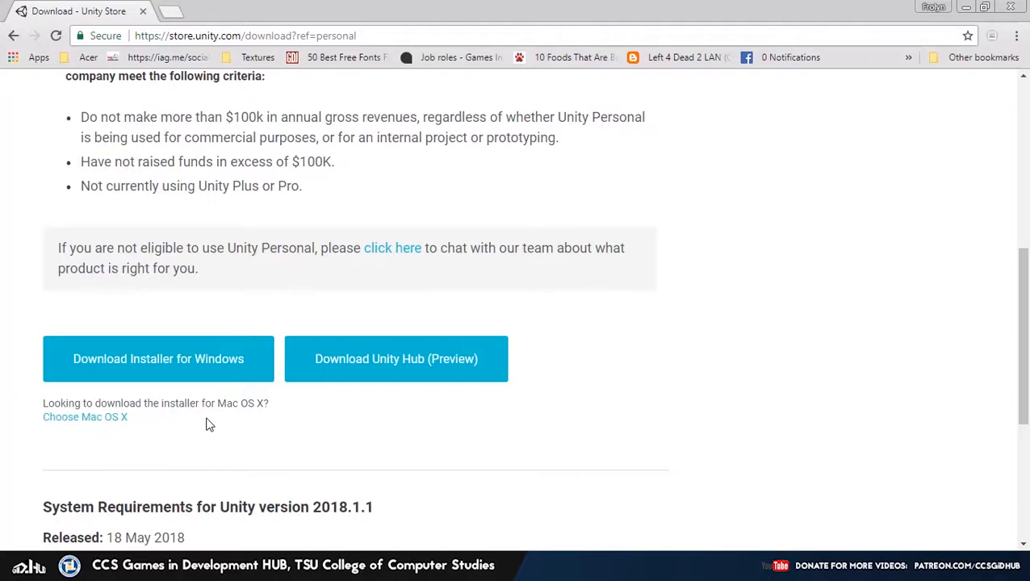
{"action": "scroll", "coordinate": [217, 426], "scroll_direction": "down", "scroll_amount": 1}
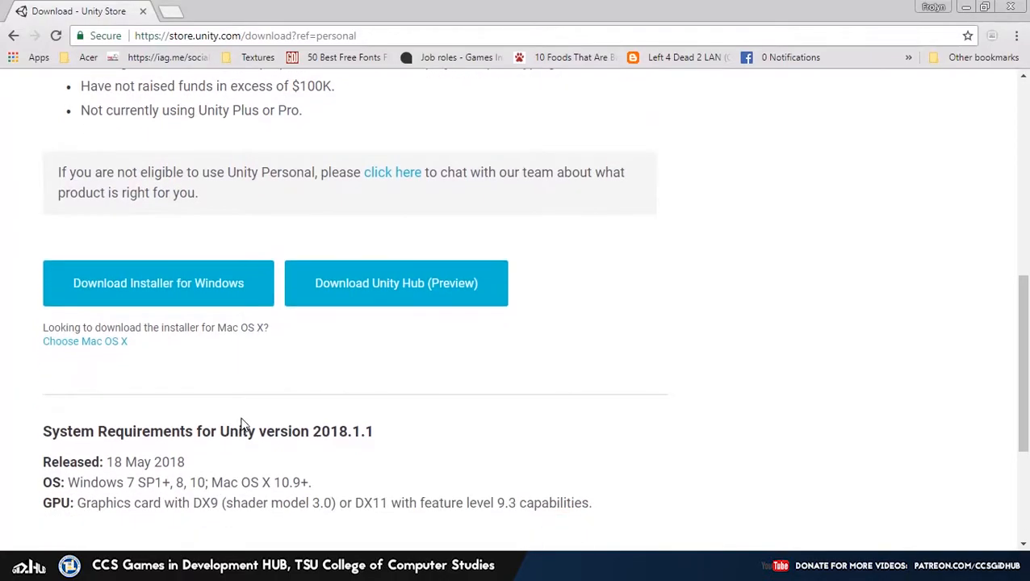
{"action": "scroll", "coordinate": [280, 406], "scroll_direction": "down", "scroll_amount": 1}
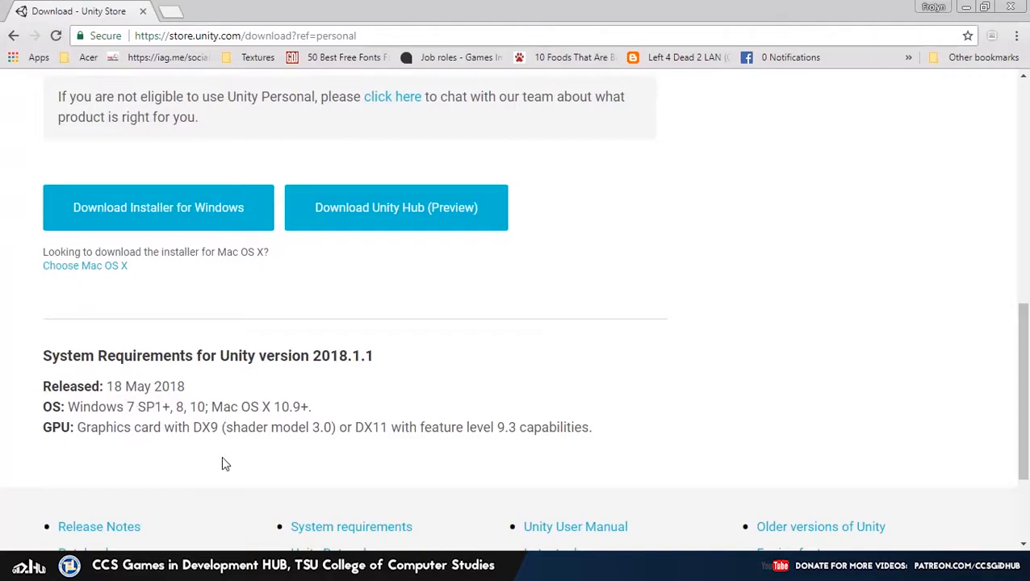
{"action": "scroll", "coordinate": [227, 463], "scroll_direction": "up", "scroll_amount": 1}
{"action": "scroll", "coordinate": [227, 463], "scroll_direction": "up", "scroll_amount": 2}
Start the Windows installer download so the UnityDownloadAssistant-2018.1.1f1 Save As prompt appears
{"action": "left_click", "coordinate": [184, 372]}
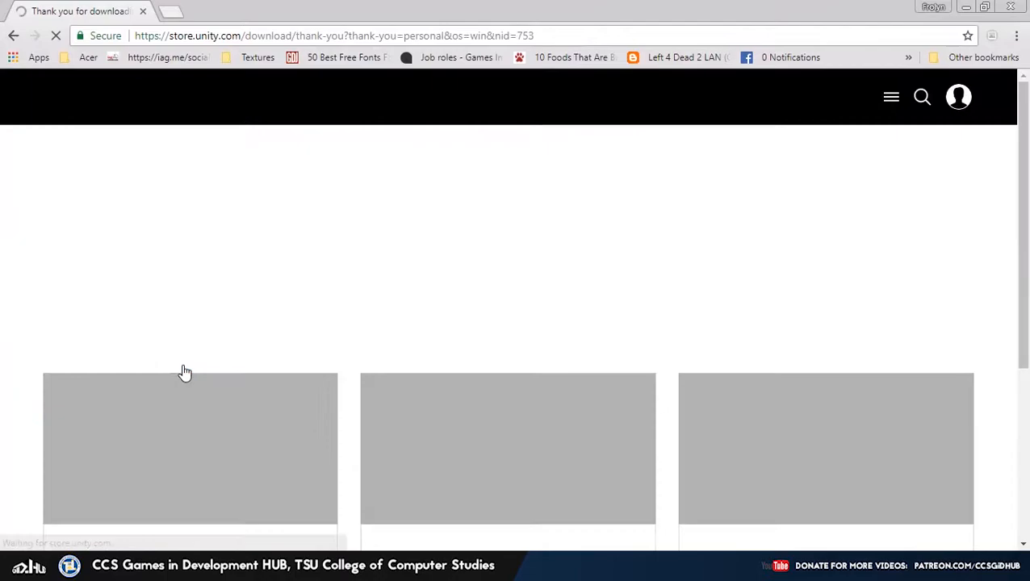
{"action": "scroll", "coordinate": [242, 386], "scroll_direction": "down", "scroll_amount": 2}
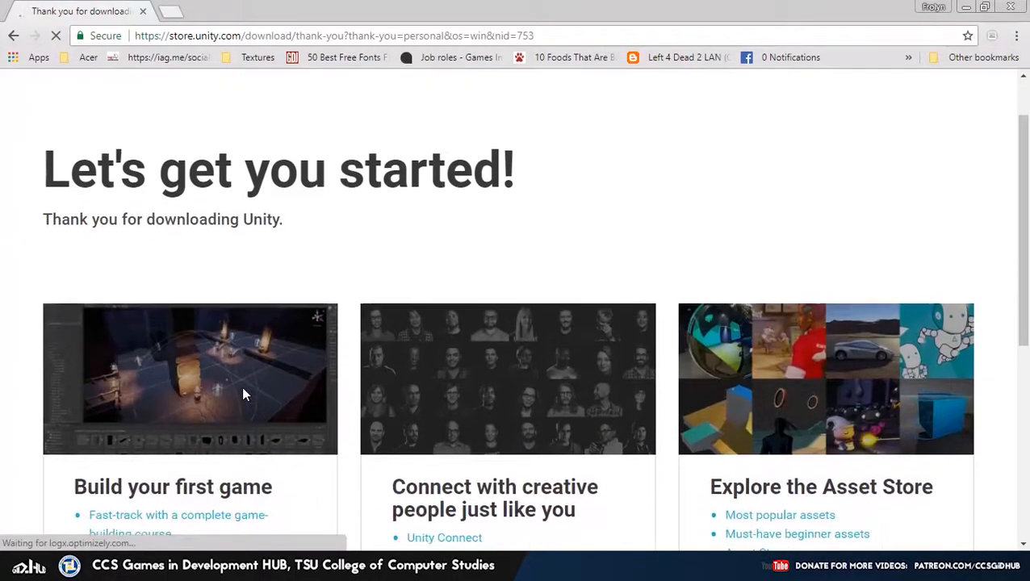
{"action": "scroll", "coordinate": [242, 393], "scroll_direction": "down", "scroll_amount": 1}
{"action": "scroll", "coordinate": [244, 395], "scroll_direction": "up", "scroll_amount": 1}
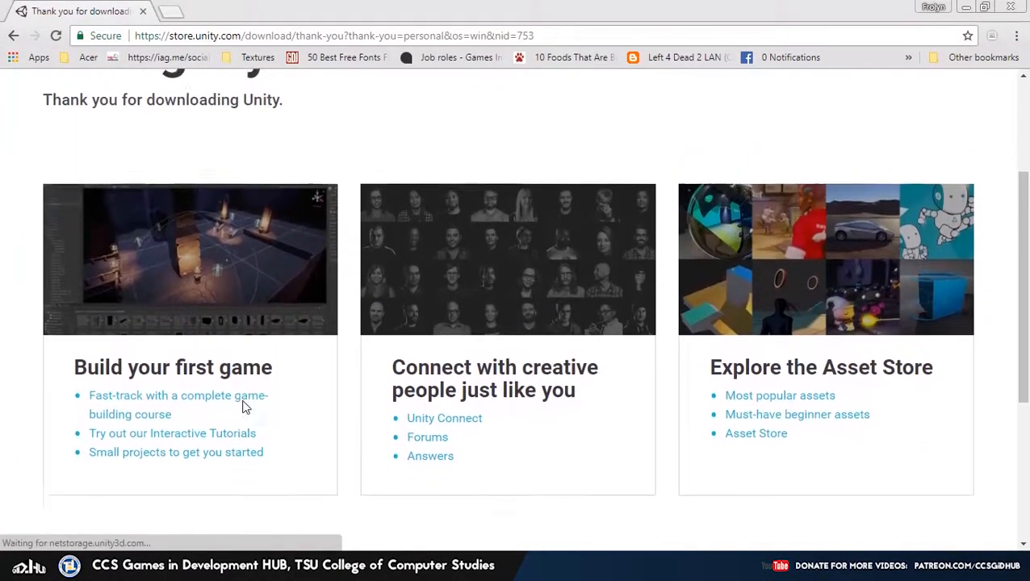
{"action": "scroll", "coordinate": [244, 399], "scroll_direction": "down", "scroll_amount": 3}
{"action": "scroll", "coordinate": [244, 406], "scroll_direction": "up", "scroll_amount": 5}
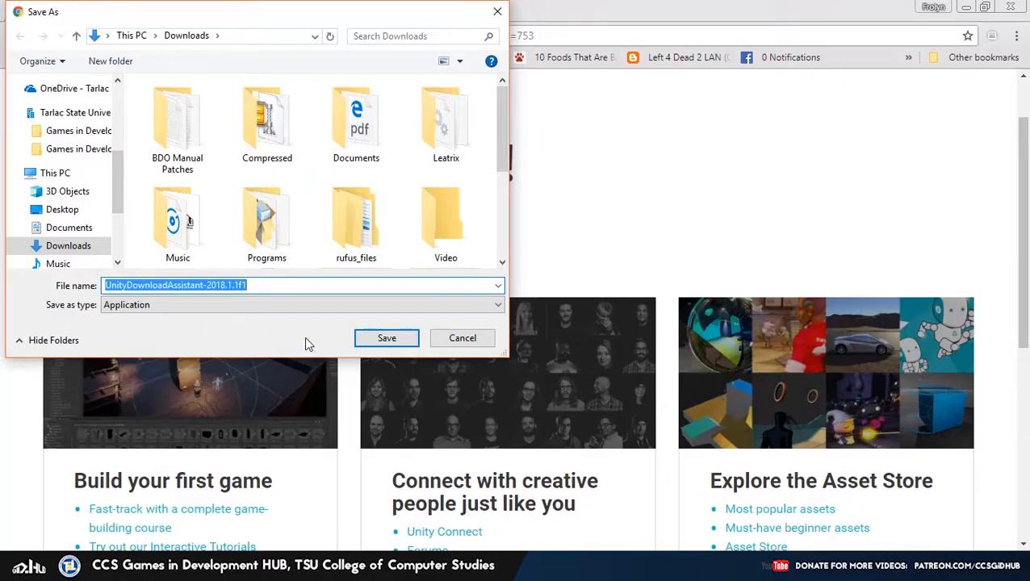
Save and run UnityDownloadAssistant-2018.1.1f1, pass the welcome page and accept the License Agreement
{"action": "left_click", "coordinate": [388, 338]}
{"action": "left_click", "coordinate": [129, 533]}
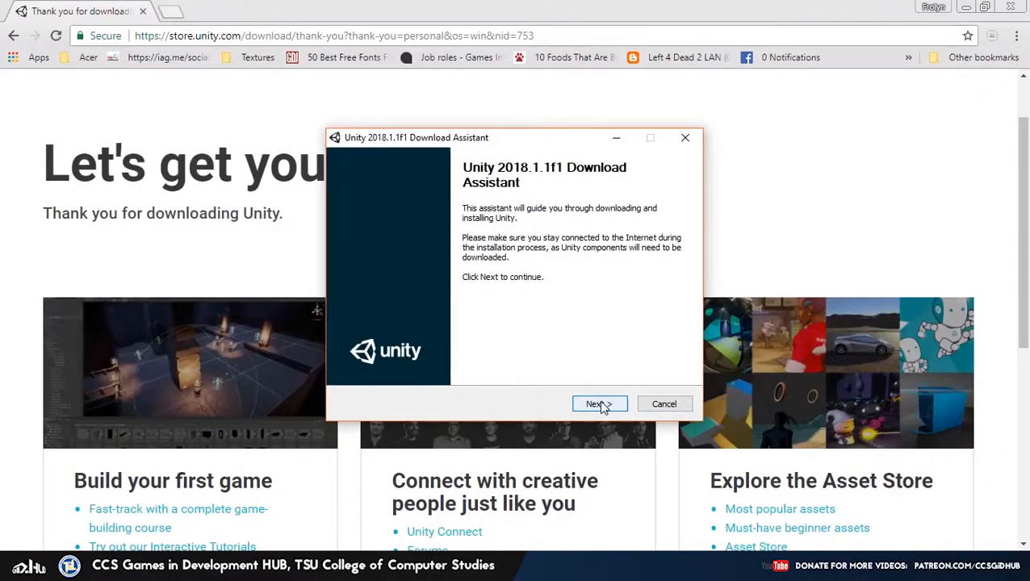
{"action": "left_click", "coordinate": [600, 404]}
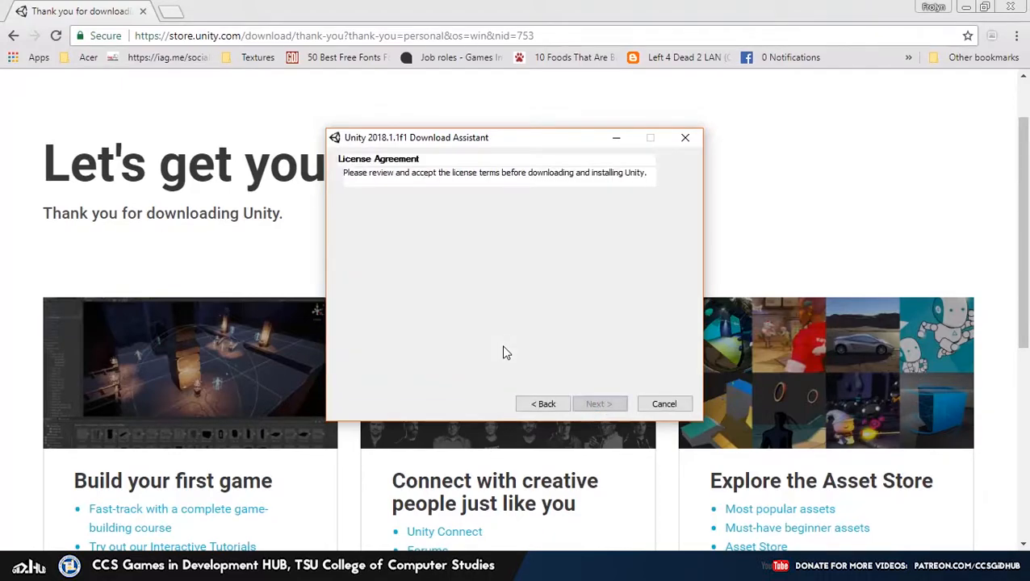
{"action": "scroll", "coordinate": [491, 311], "scroll_direction": "down", "scroll_amount": 8}
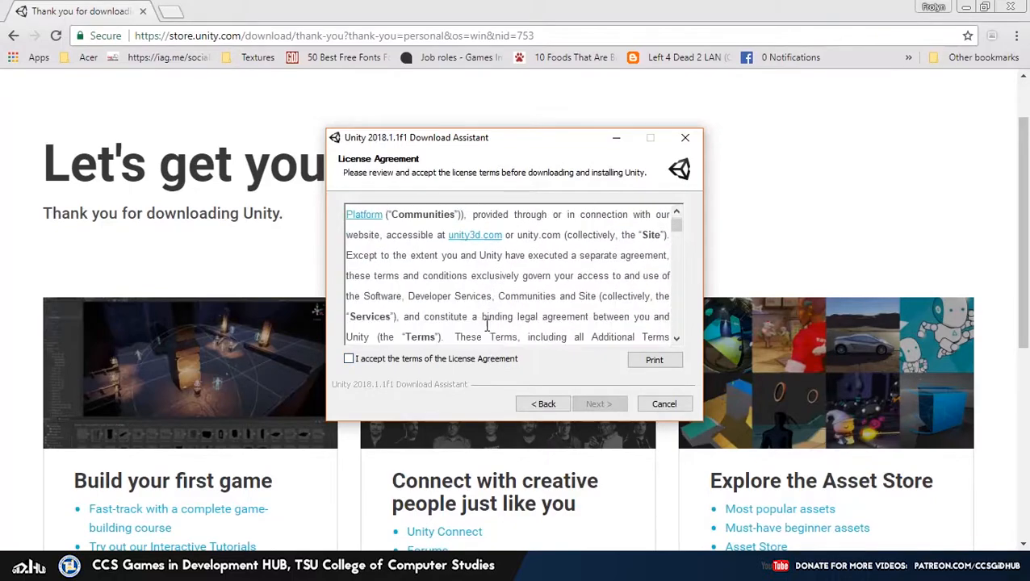
{"action": "left_click", "coordinate": [478, 365]}
Select Unity 2018.1.1f1, Documentation, Standard Assets, Android and WebGL Build Support components (4.5GB)
{"action": "left_click", "coordinate": [599, 405]}
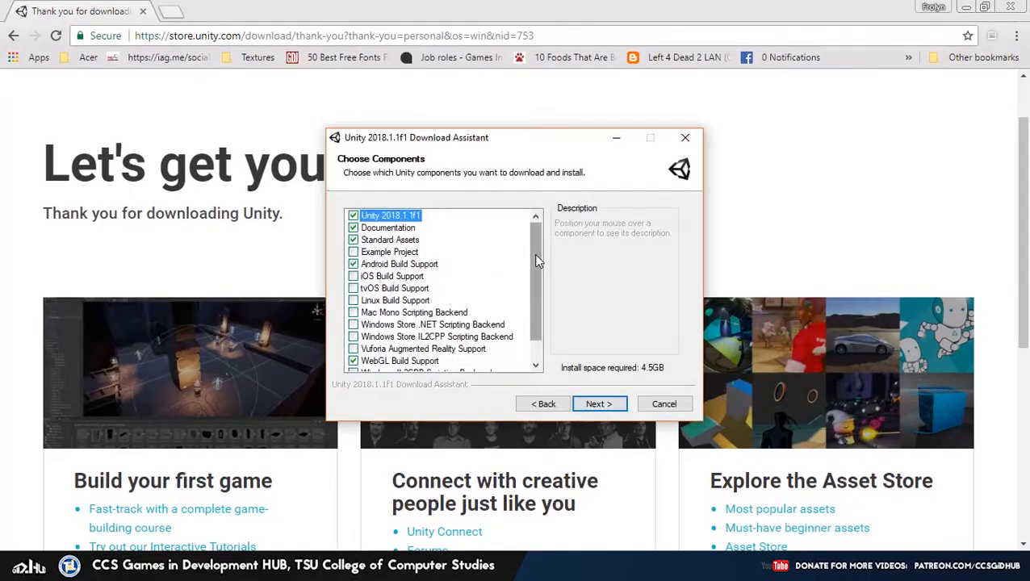
{"action": "left_click_drag", "start_coordinate": [453, 139], "coordinate": [450, 135]}
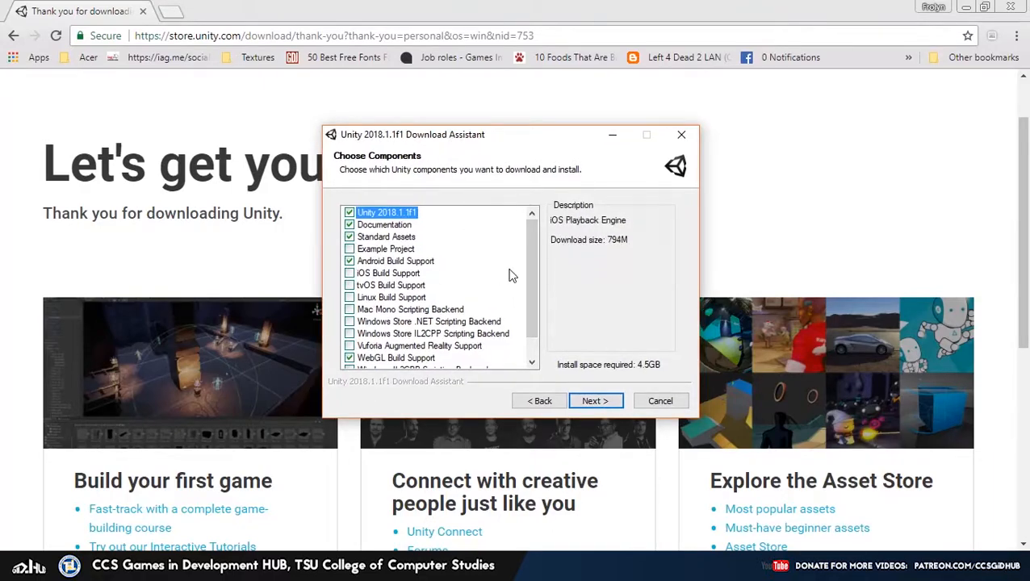
{"action": "mouse_move", "coordinate": [530, 253]}
{"action": "left_mouse_down"}
{"action": "mouse_move", "coordinate": [534, 268]}
{"action": "mouse_move", "coordinate": [535, 234]}
{"action": "left_mouse_up"}
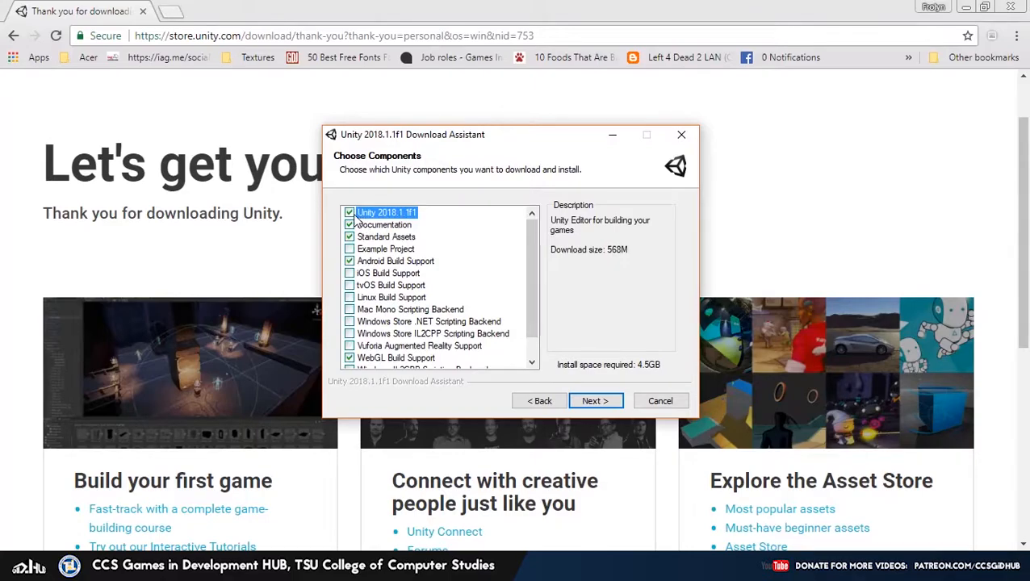
{"action": "scroll", "coordinate": [364, 331], "scroll_direction": "down", "scroll_amount": 1}
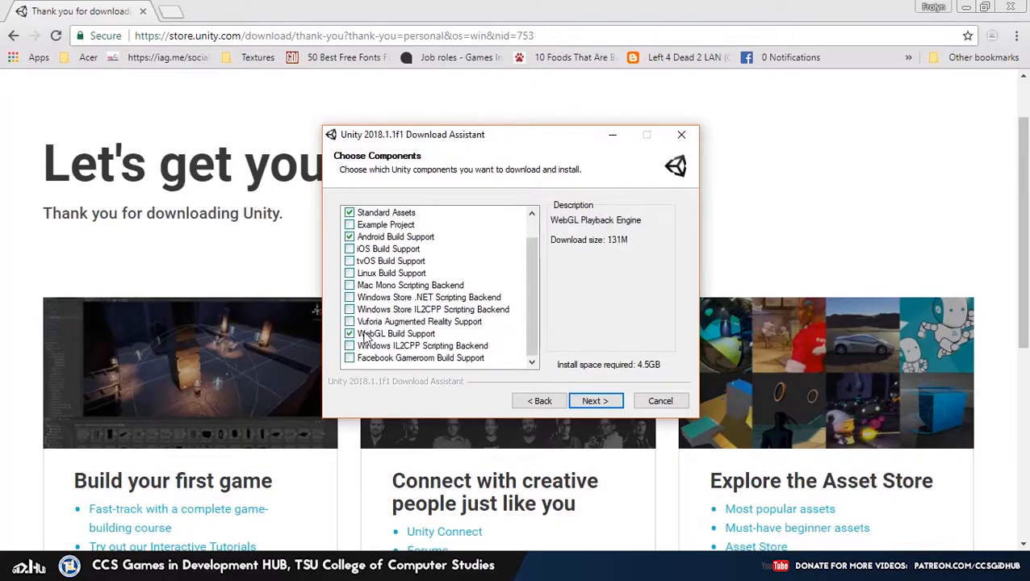
{"action": "scroll", "coordinate": [363, 335], "scroll_direction": "up", "scroll_amount": 1}
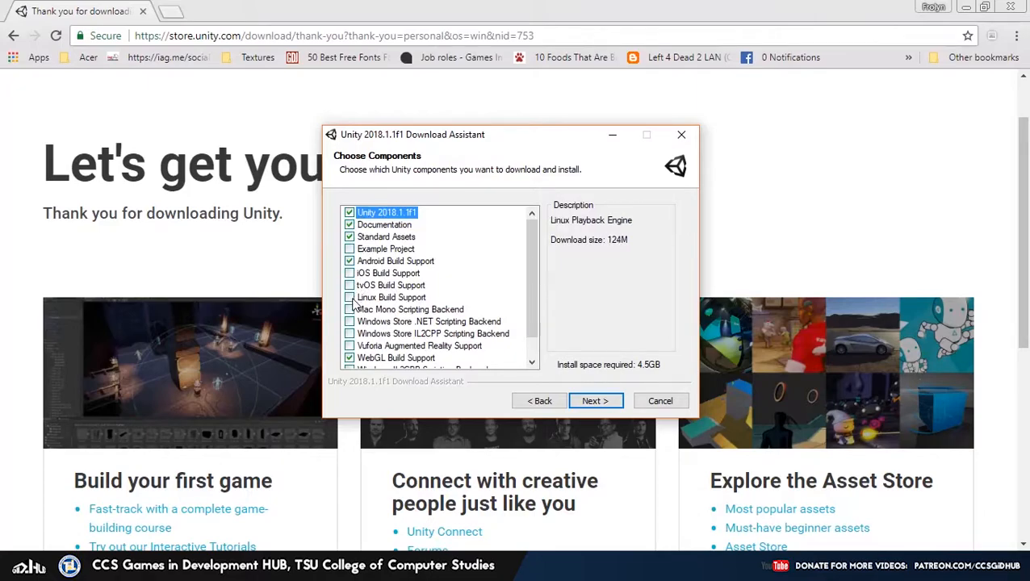
{"action": "scroll", "coordinate": [354, 311], "scroll_direction": "down", "scroll_amount": 1}
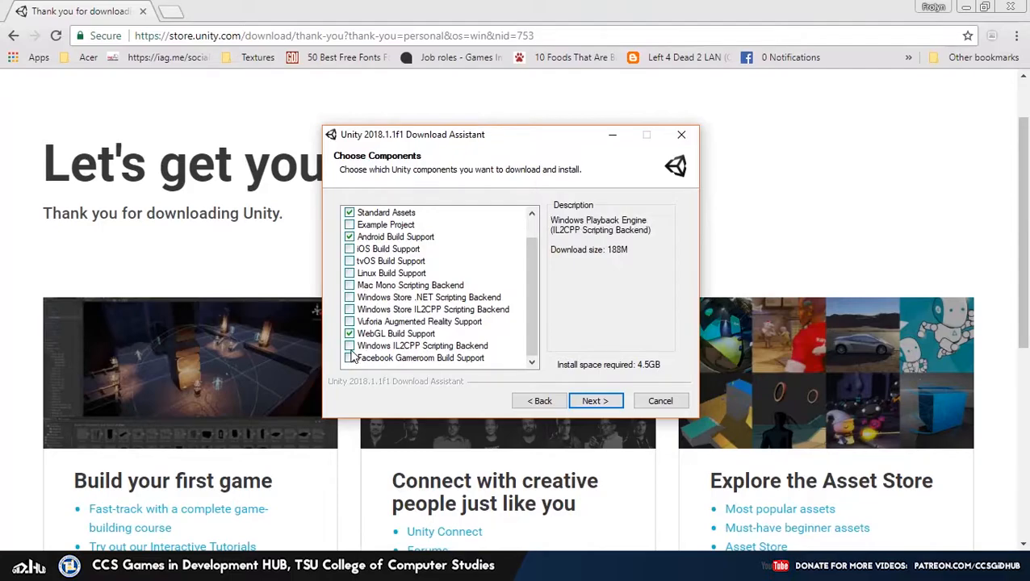
{"action": "scroll", "coordinate": [349, 349], "scroll_direction": "up", "scroll_amount": 1}
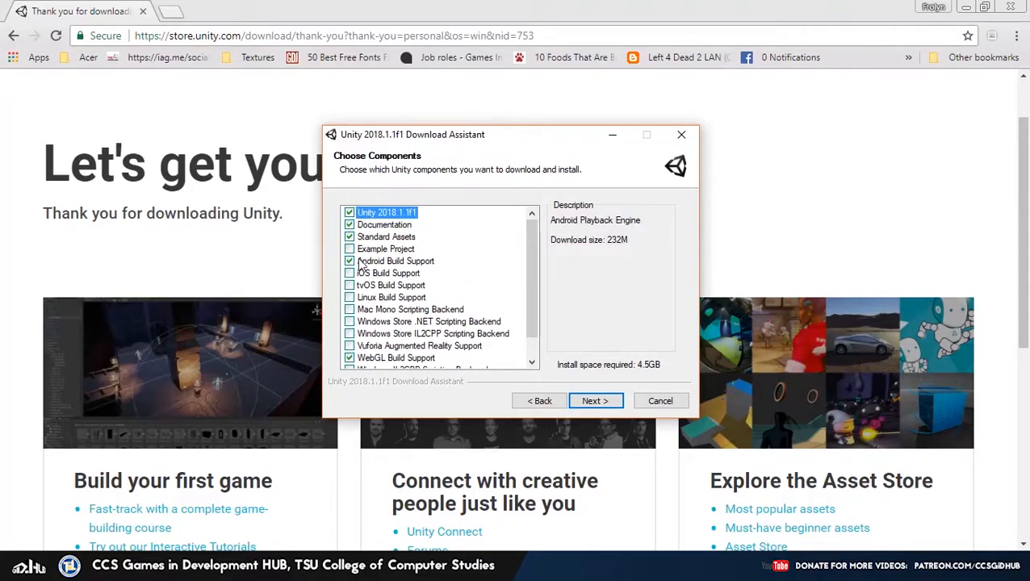
{"action": "left_click", "coordinate": [386, 225]}
{"action": "left_click", "coordinate": [388, 229]}
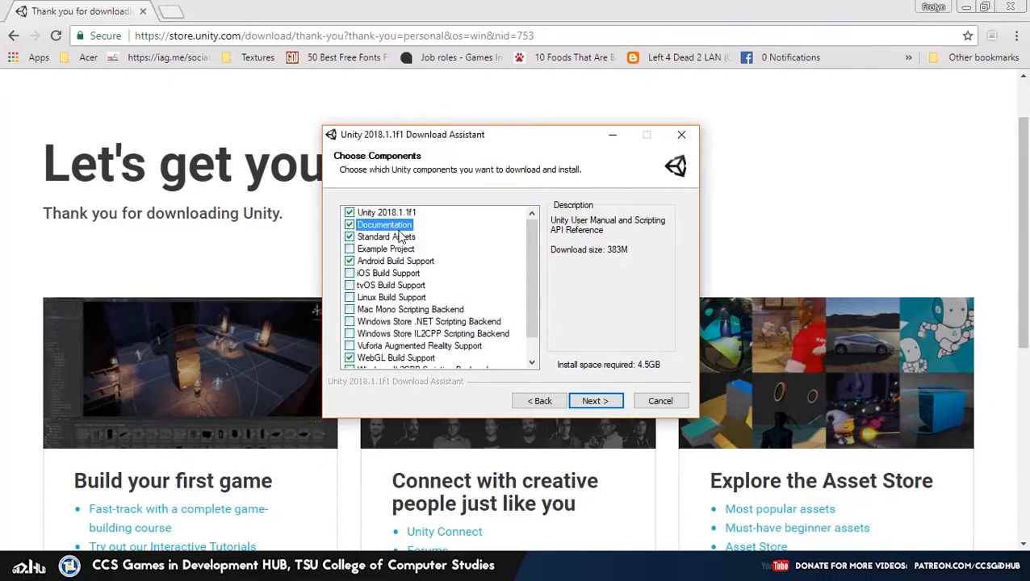
{"action": "mouse_move", "coordinate": [403, 238]}
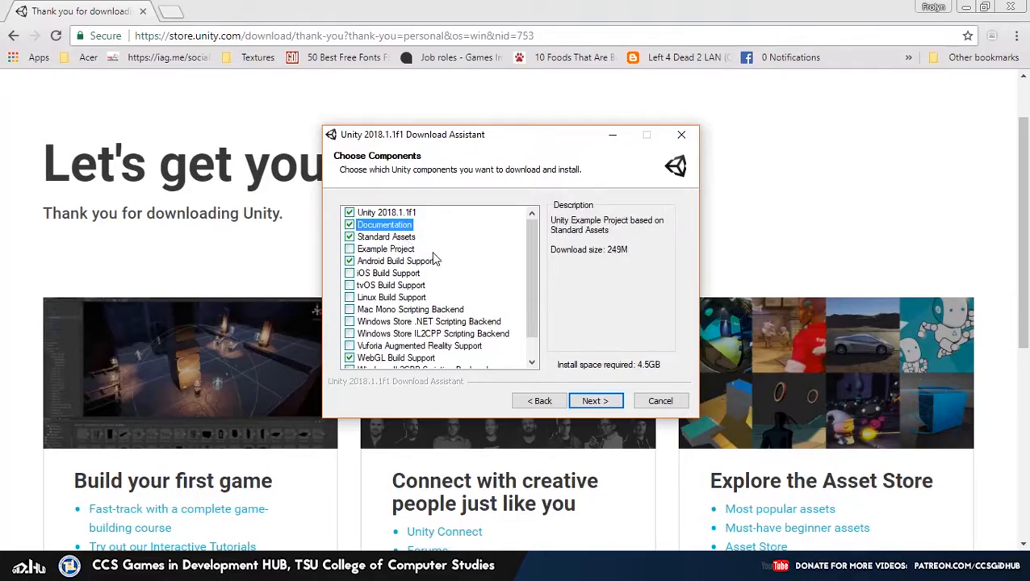
{"action": "scroll", "coordinate": [412, 256], "scroll_direction": "down", "scroll_amount": 1}
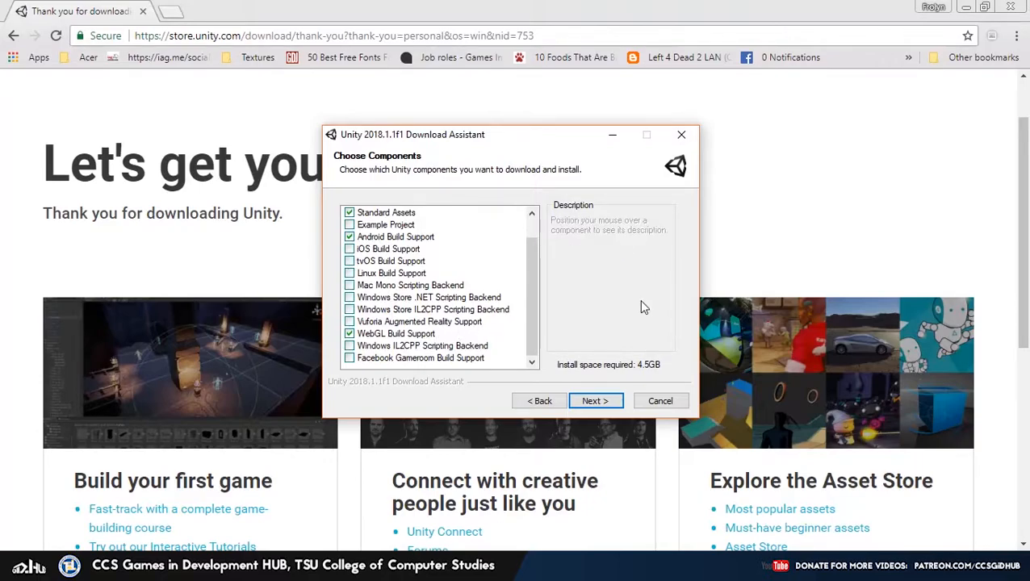
{"action": "scroll", "coordinate": [403, 242], "scroll_direction": "up", "scroll_amount": 2}
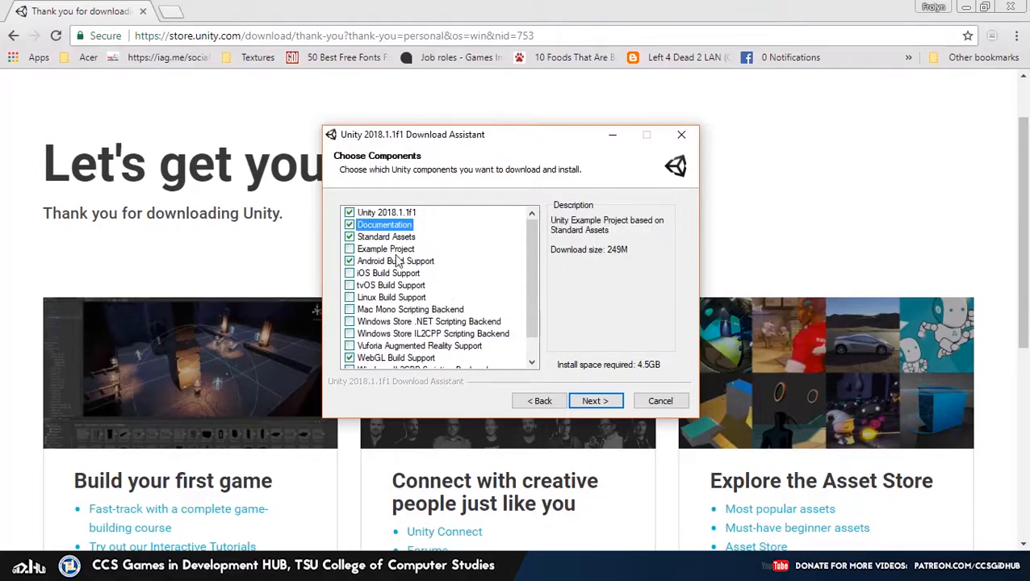
{"action": "scroll", "coordinate": [363, 296], "scroll_direction": "down", "scroll_amount": 1}
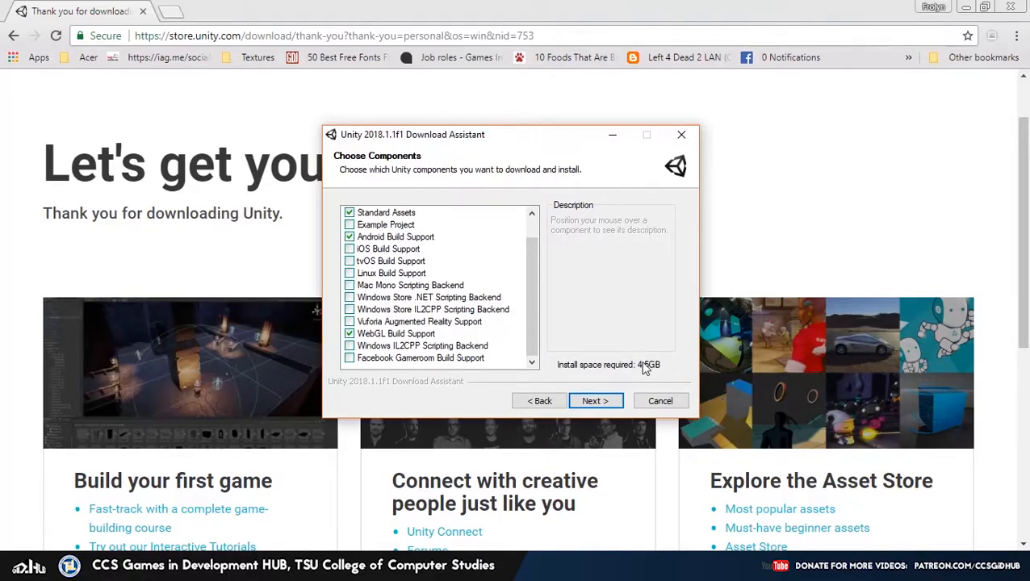
Download setup files to E:\Downloads, install to C:\Program Files\Unity, and begin installing
{"action": "left_click", "coordinate": [597, 404]}
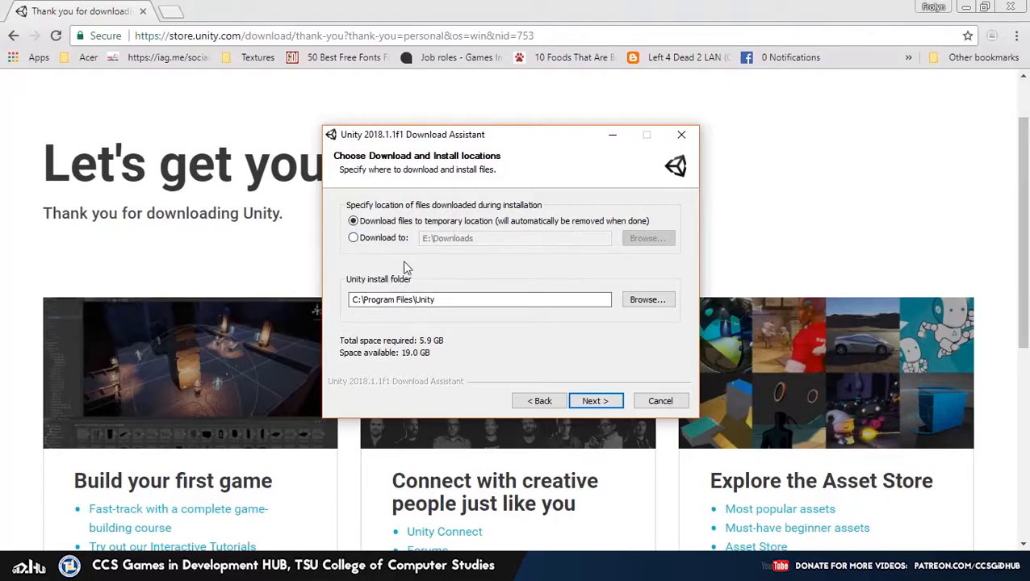
{"action": "left_click", "coordinate": [369, 238]}
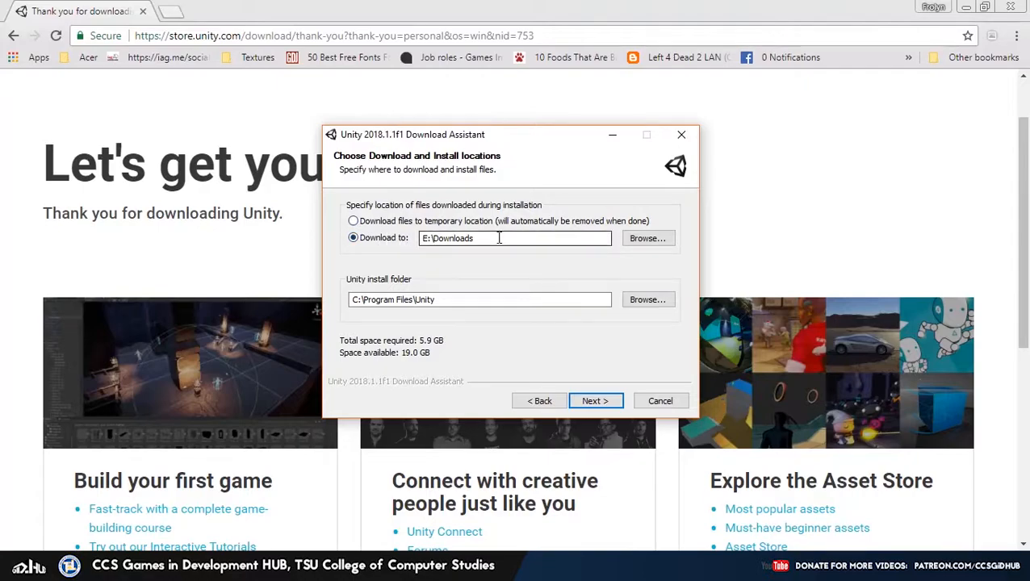
{"action": "double_click", "coordinate": [423, 241]}
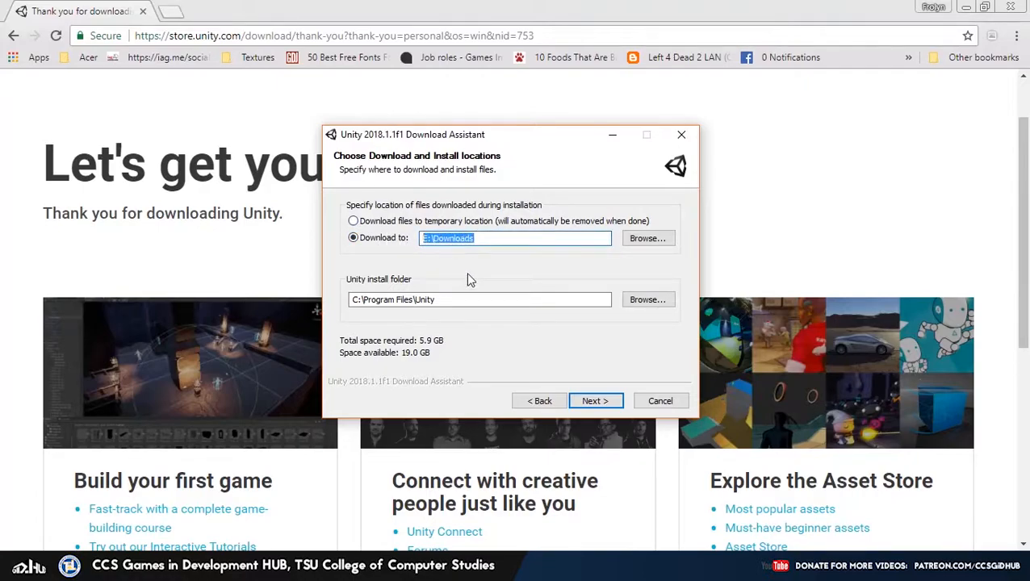
{"action": "left_click", "coordinate": [460, 298]}
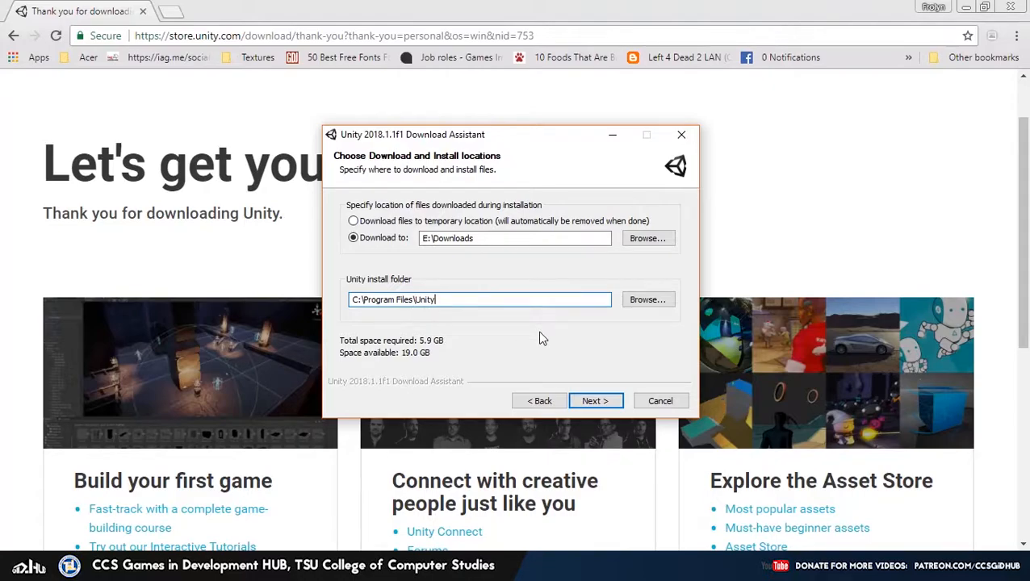
{"action": "left_click", "coordinate": [593, 401]}
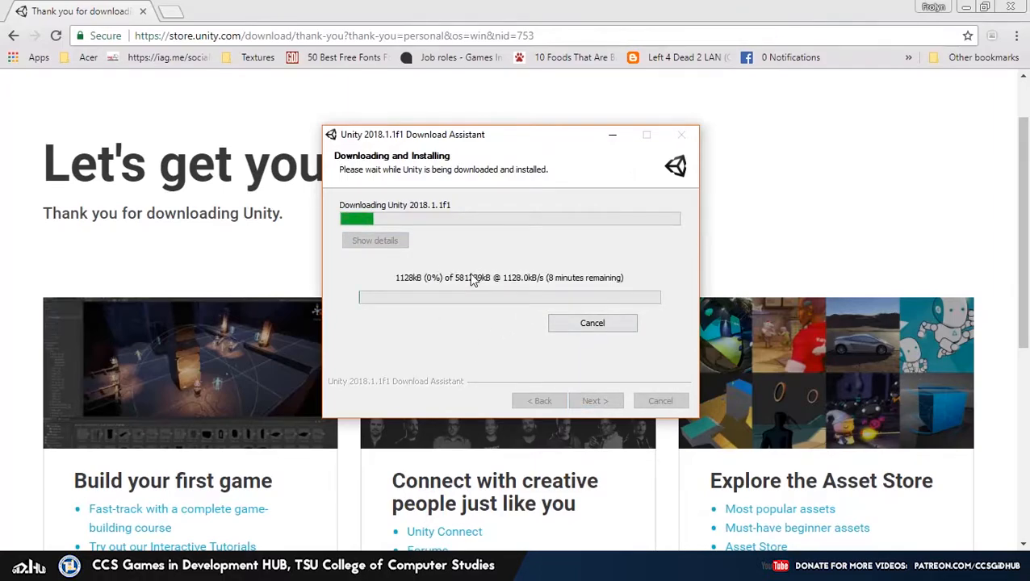
Cancel the Unity 2018.1.1f1 download, confirm with Yes and dismiss the cancellation notice
{"action": "left_click", "coordinate": [594, 326]}
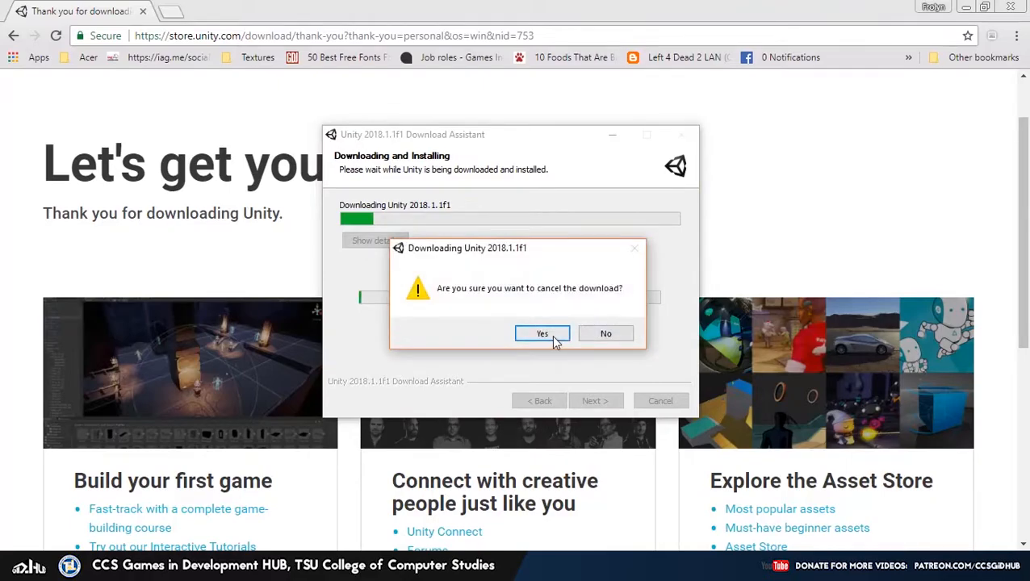
{"action": "left_click", "coordinate": [551, 334]}
{"action": "left_click", "coordinate": [614, 334]}
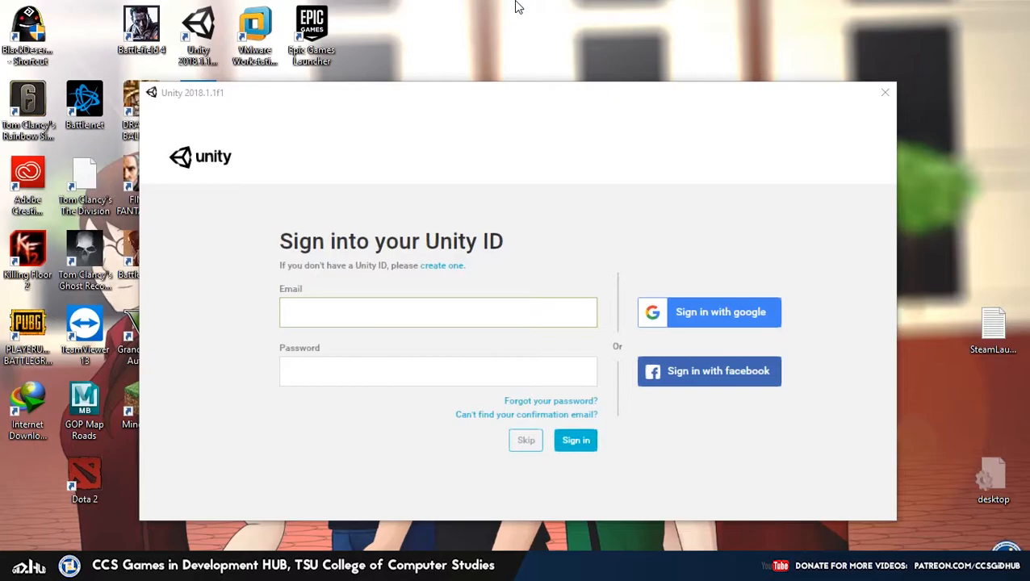
Launch Unity 2018.1.1f1 and sign in with the Unity ID account e-mail and password
{"action": "left_click", "coordinate": [192, 36]}
{"action": "left_click", "coordinate": [513, 201]}
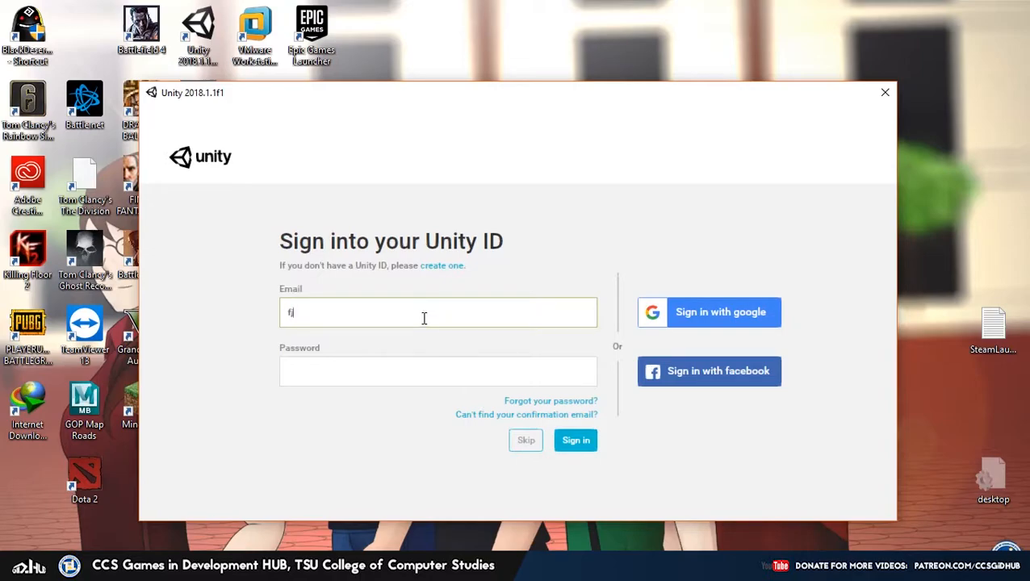
{"action": "key", "text": "Tab"}
{"action": "type", "text": "•••••"}
{"action": "key", "text": "ctrl+a"}
{"action": "type", "text": "•••••••••"}
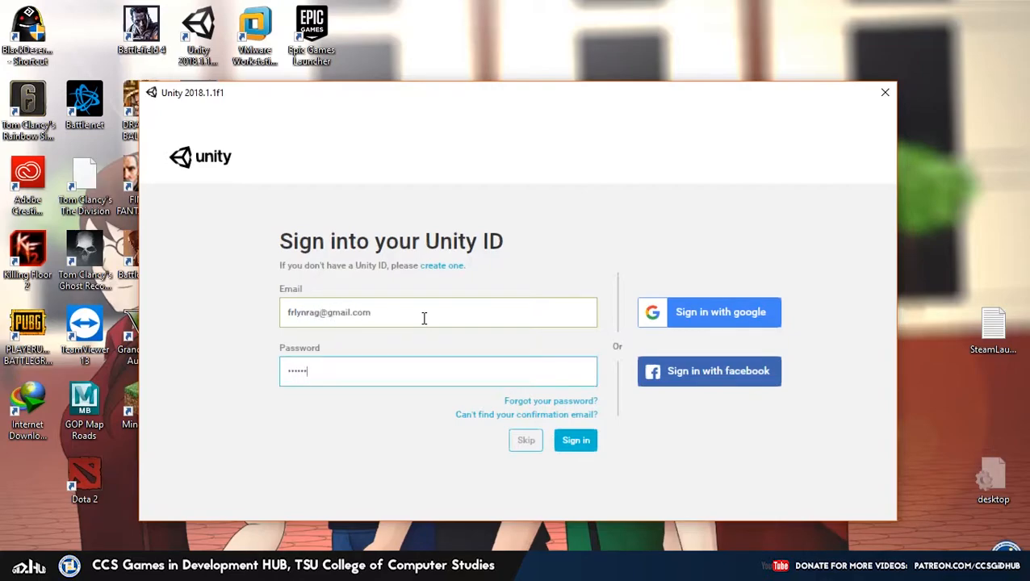
{"action": "left_click", "coordinate": [567, 445]}
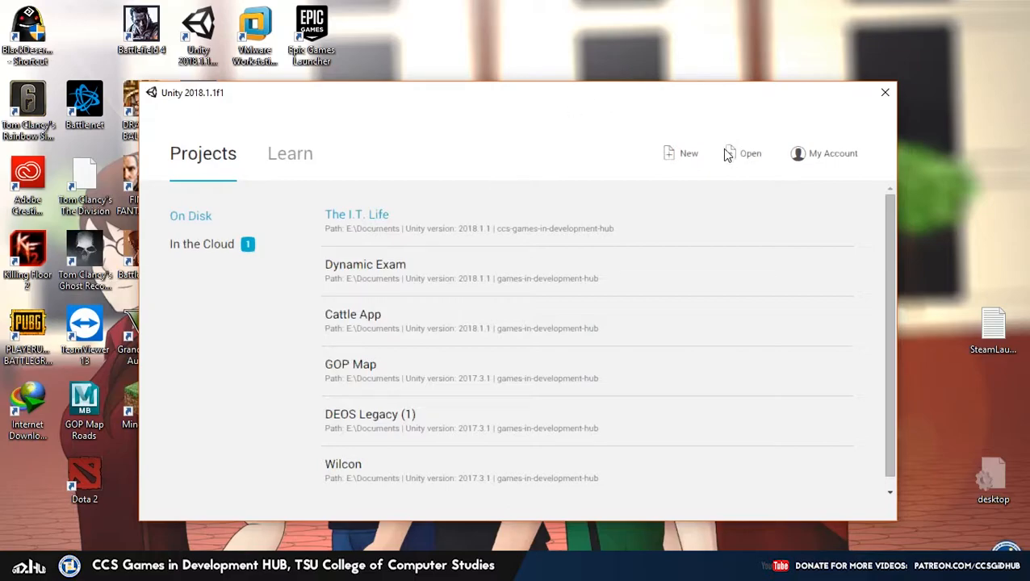
Start a new project from the Projects list, prefilled as New Unity Project with 3D template
{"action": "left_click", "coordinate": [682, 158]}
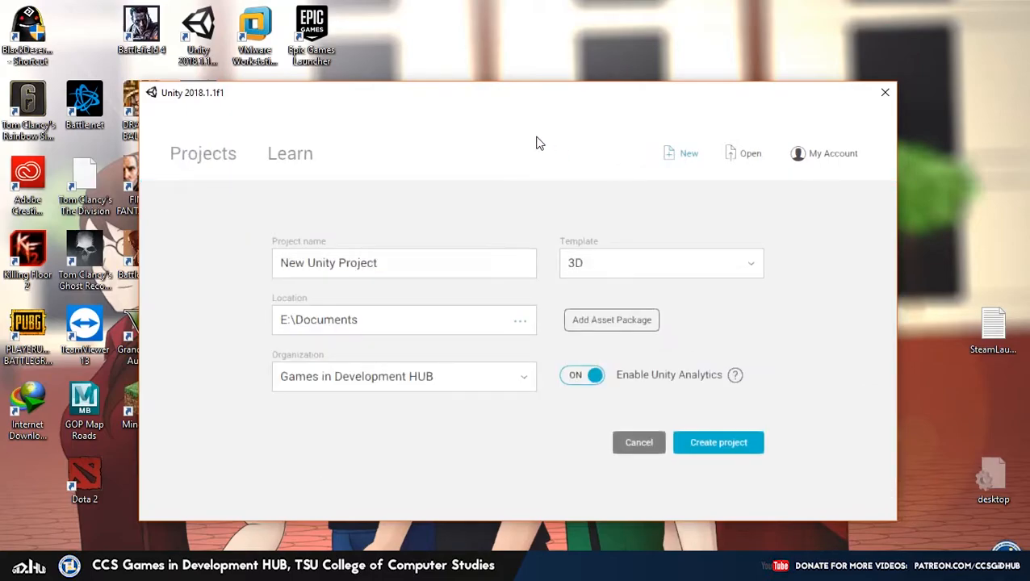
Keep the project name 'New Unity Project' and select the 3D template
{"action": "left_click_drag", "start_coordinate": [455, 273], "coordinate": [261, 285]}
{"action": "left_click_drag", "start_coordinate": [404, 271], "coordinate": [245, 275]}
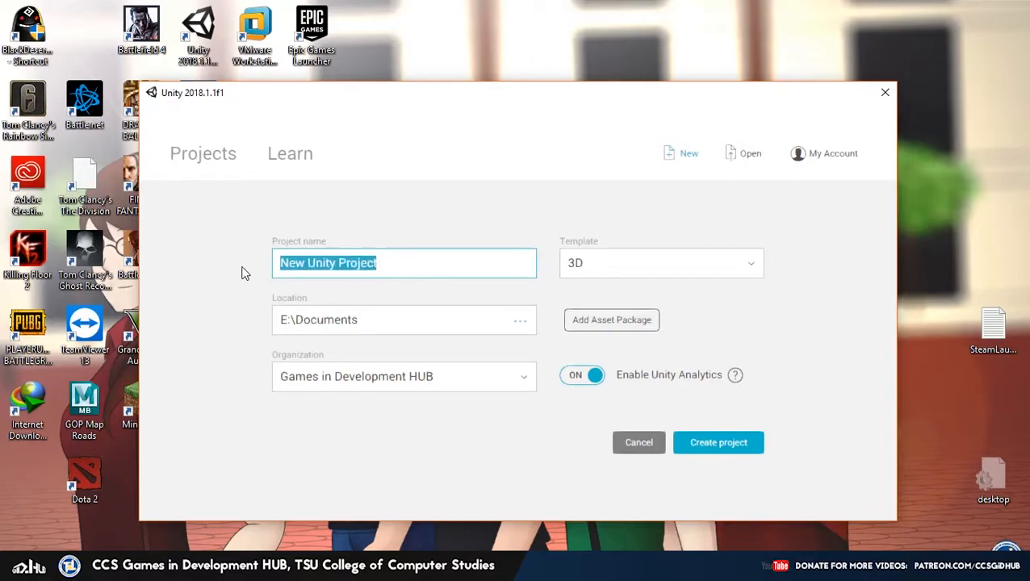
{"action": "left_click", "coordinate": [627, 225]}
{"action": "left_click", "coordinate": [625, 264]}
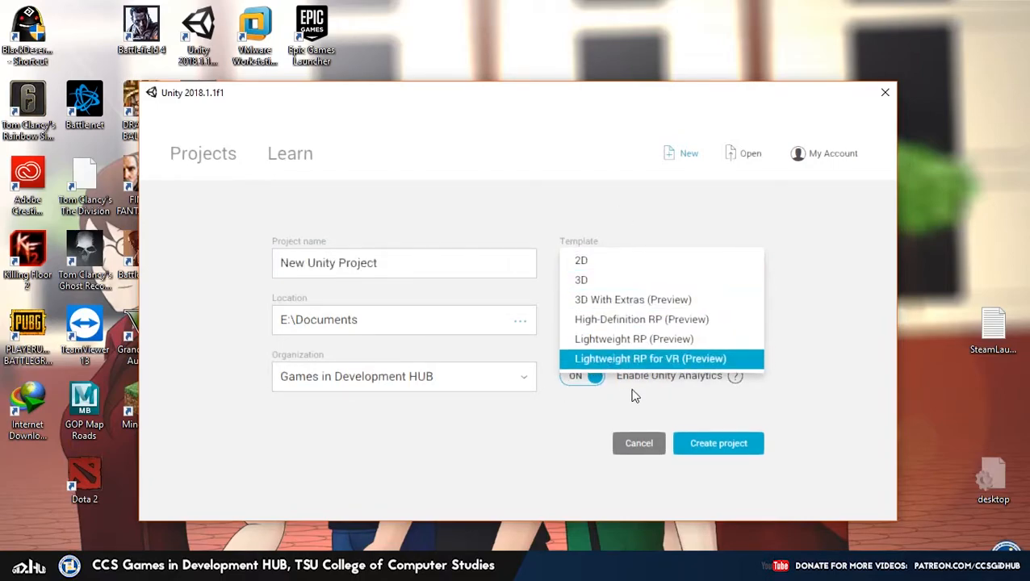
{"action": "left_click", "coordinate": [611, 229]}
{"action": "left_click", "coordinate": [605, 268]}
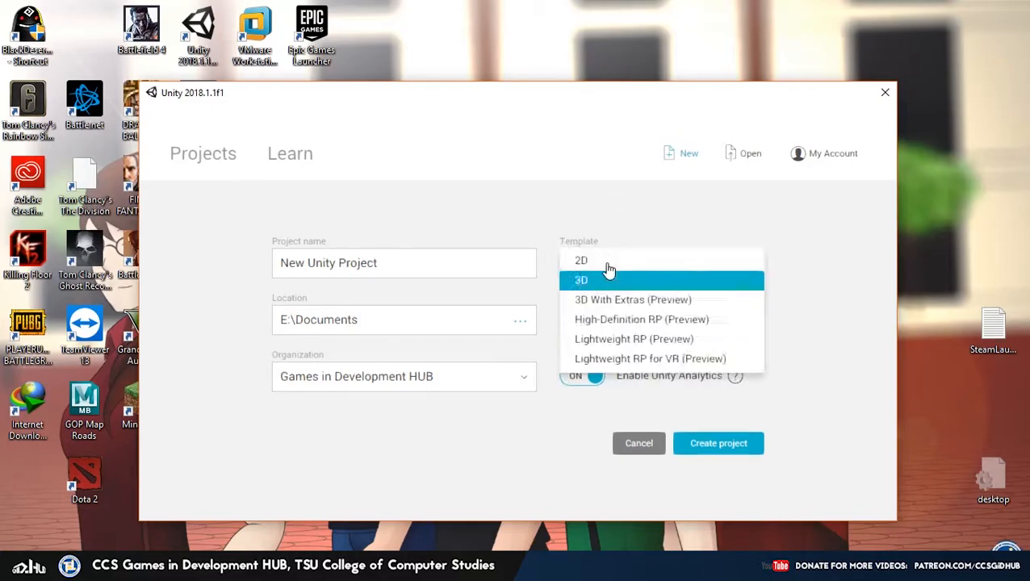
{"action": "left_click", "coordinate": [587, 288]}
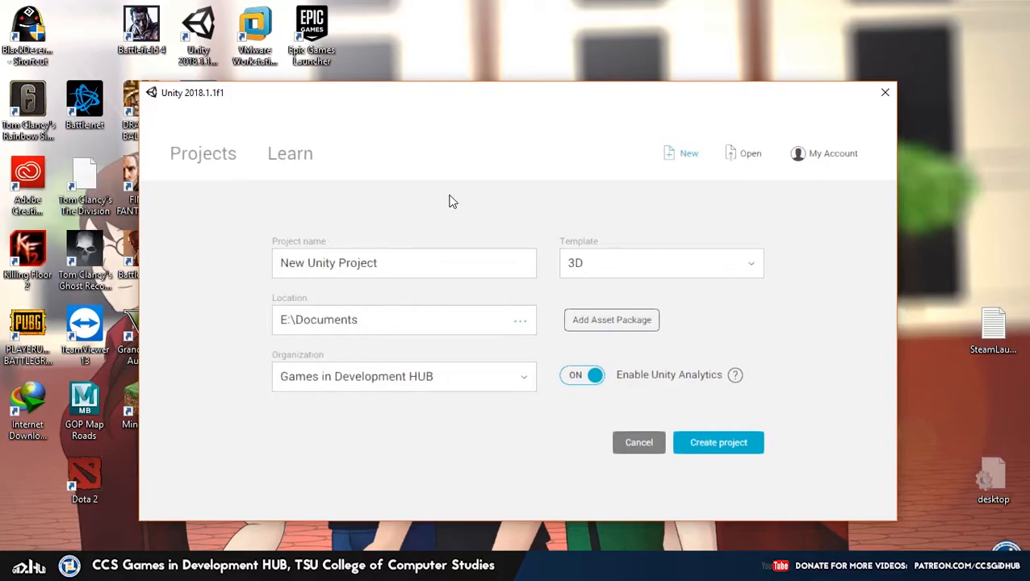
Recheck the project name and confirm the save location E:\Documents
{"action": "left_click", "coordinate": [421, 263]}
{"action": "left_click_drag", "start_coordinate": [408, 265], "coordinate": [267, 277]}
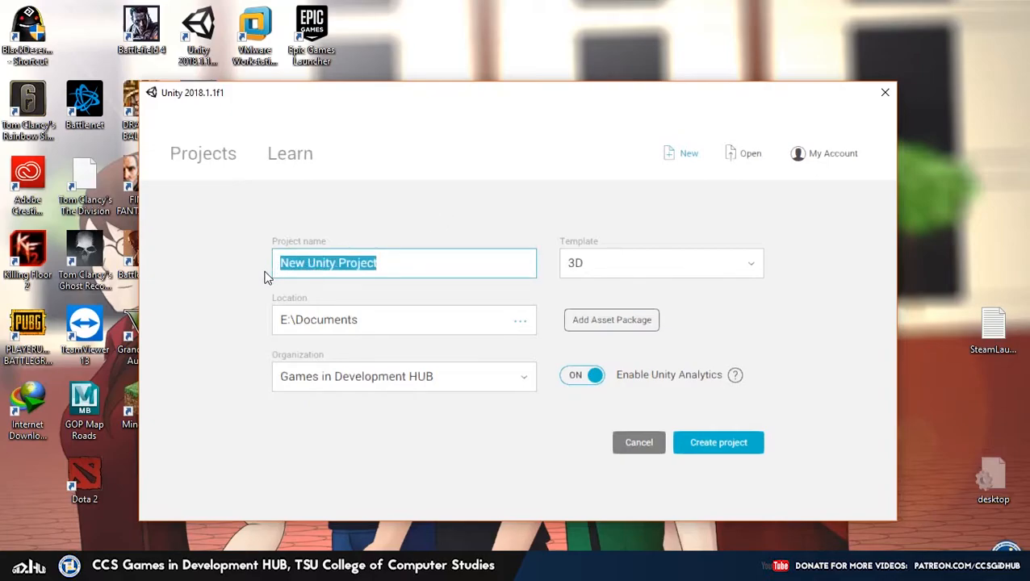
{"action": "left_click", "coordinate": [382, 328]}
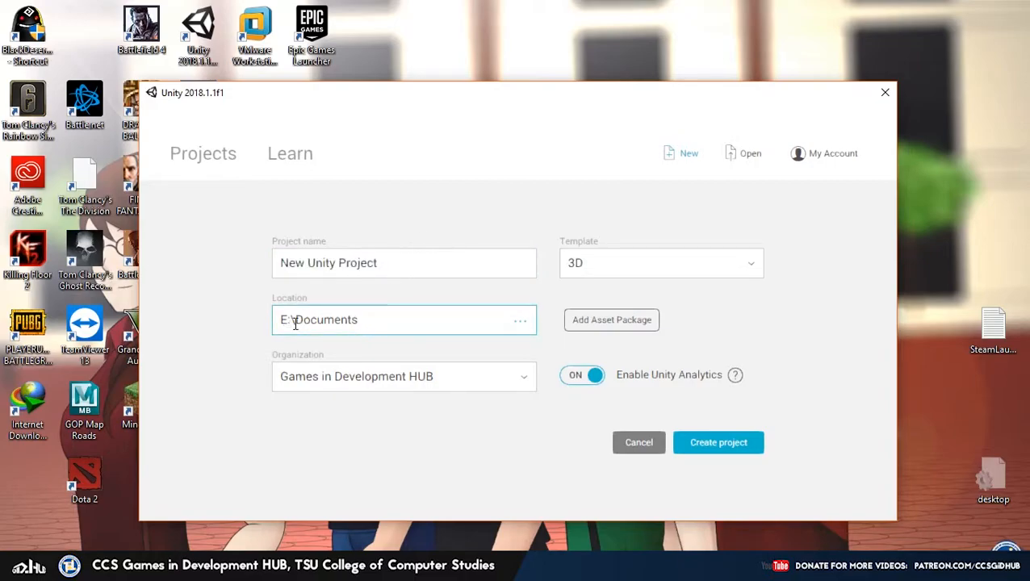
{"action": "left_click_drag", "start_coordinate": [374, 320], "coordinate": [288, 326]}
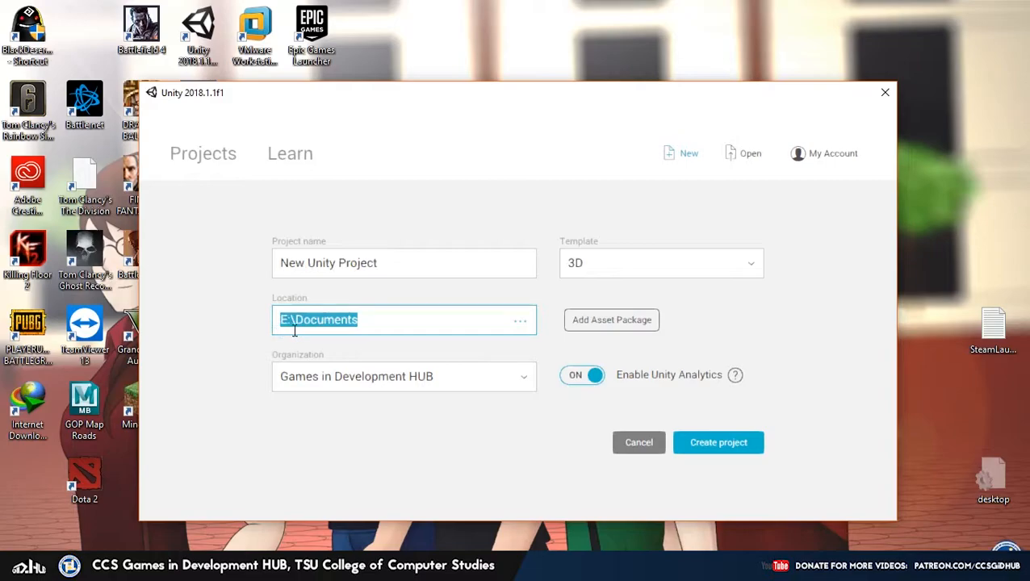
{"action": "left_click", "coordinate": [476, 183]}
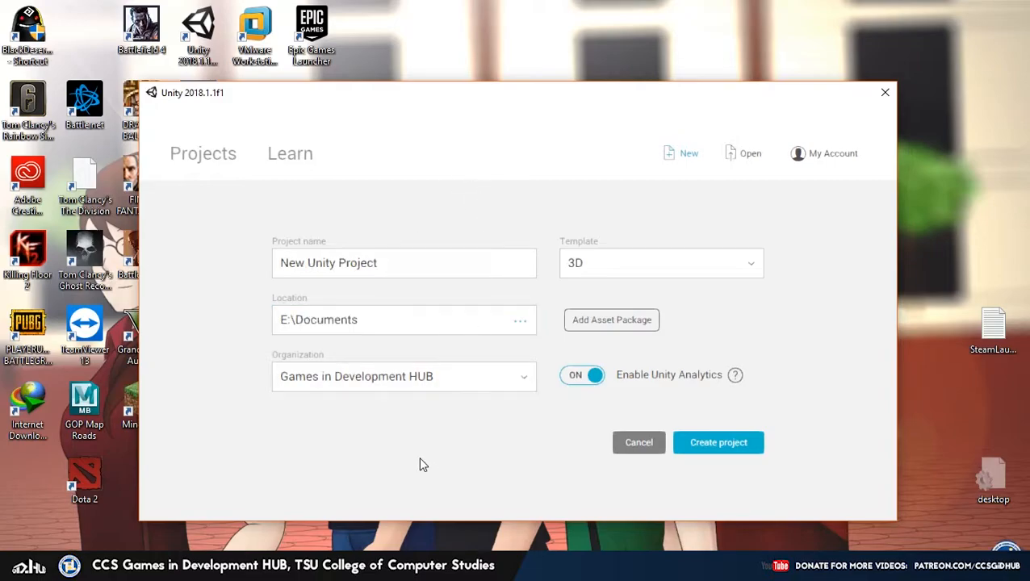
{"action": "left_click", "coordinate": [456, 391]}
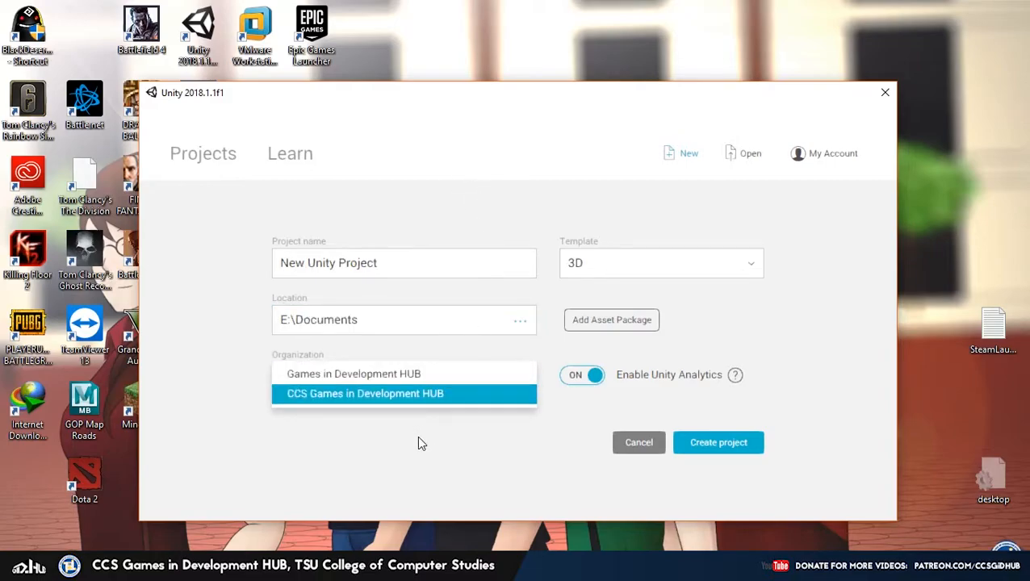
Set the organization to CCS Games in Development HUB, switch Analytics off, and create 'New Unity Project'
{"action": "left_click", "coordinate": [420, 399]}
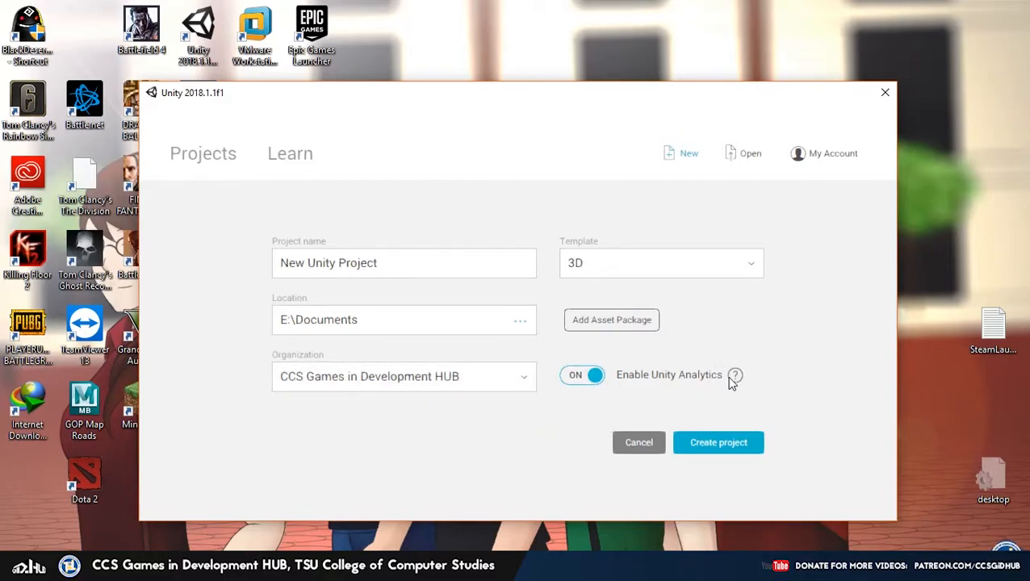
{"action": "left_click", "coordinate": [588, 379]}
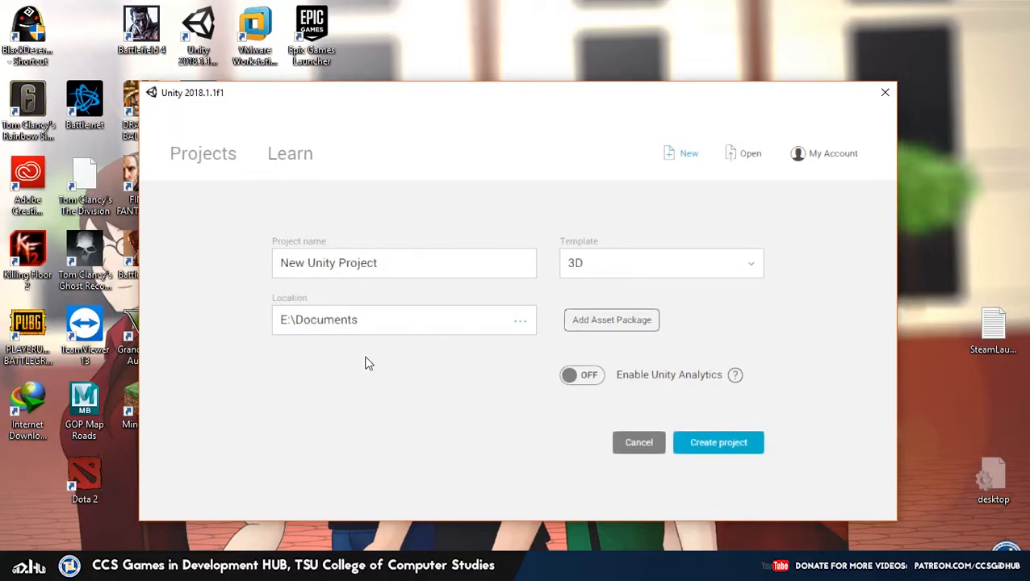
{"action": "left_click", "coordinate": [718, 443]}
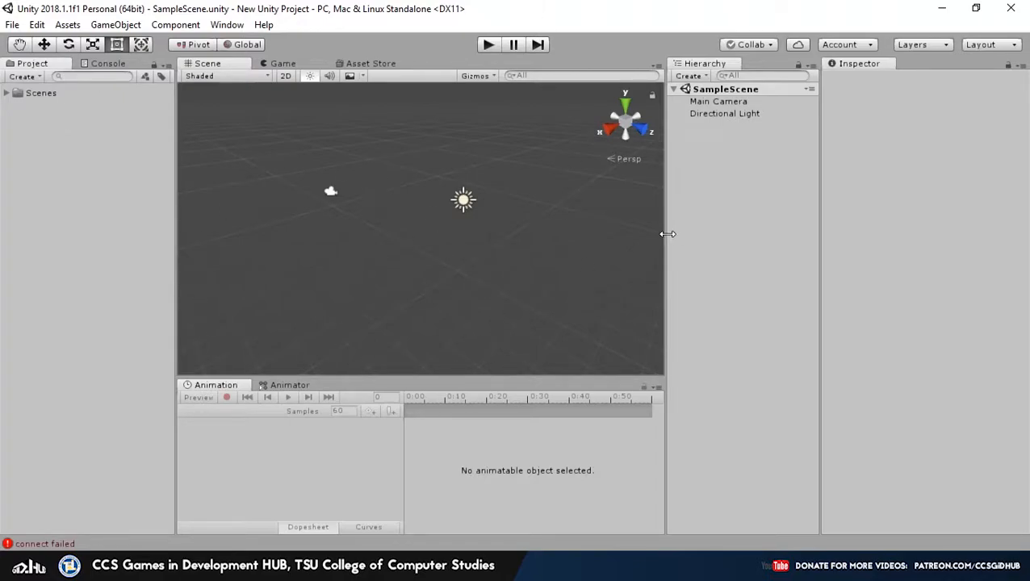
Drag the Scene/Animation splitter down so the Scene view is taller and the timeline shorter
{"action": "left_click_drag", "start_coordinate": [375, 374], "coordinate": [376, 443]}
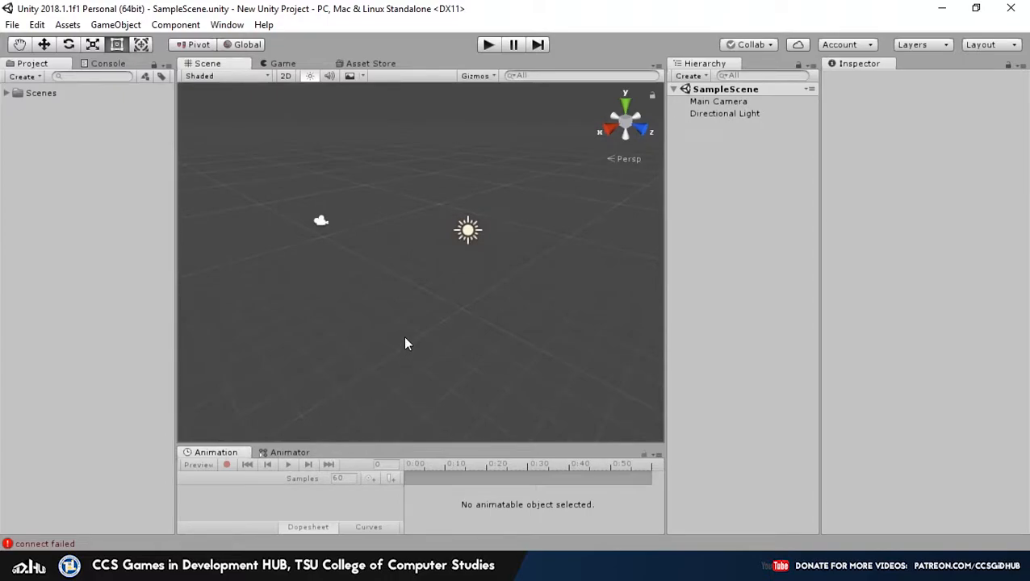